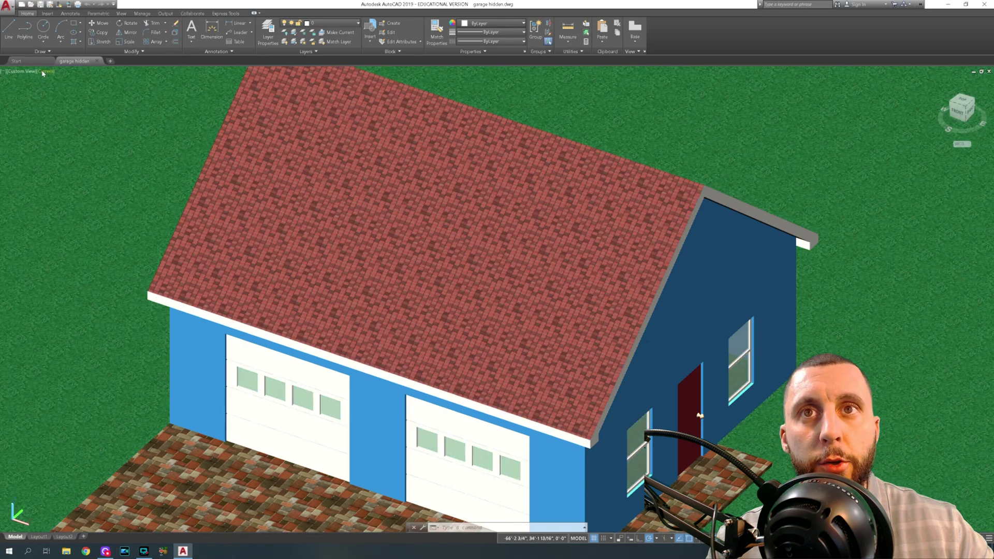
Step: Go from the Top view to the south-east isometric view and zoom in on the house and driveway
left_click(46, 71)
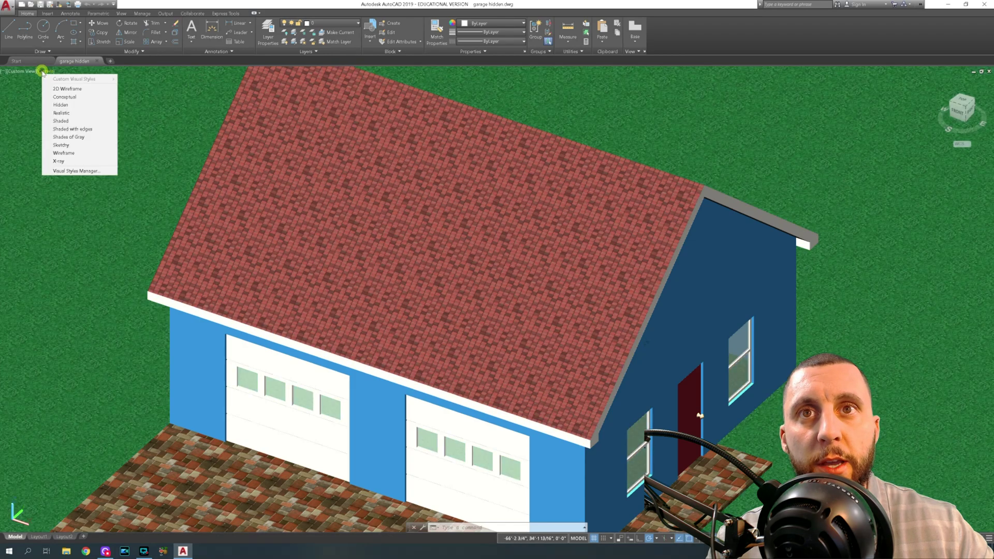
left_click(60, 89)
left_click(19, 71)
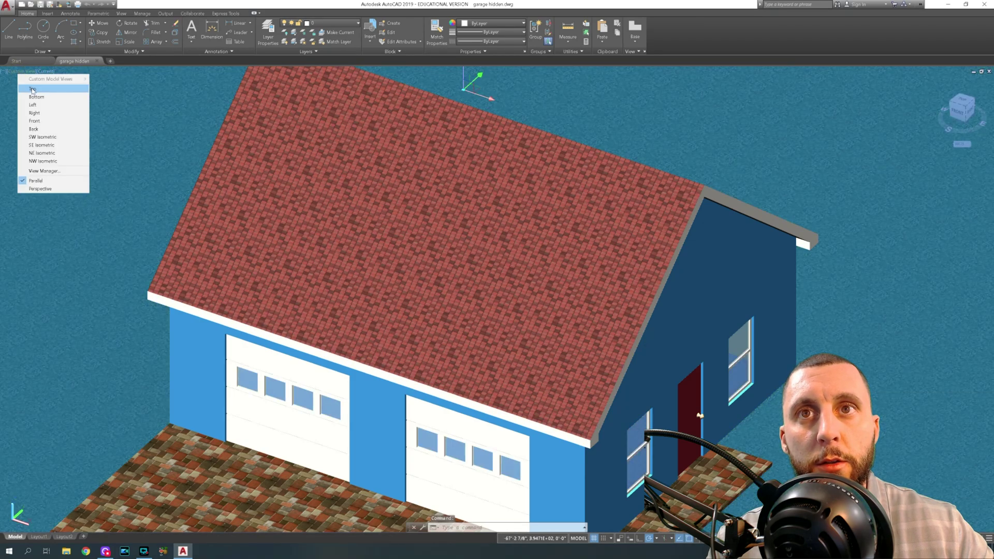
left_click(33, 89)
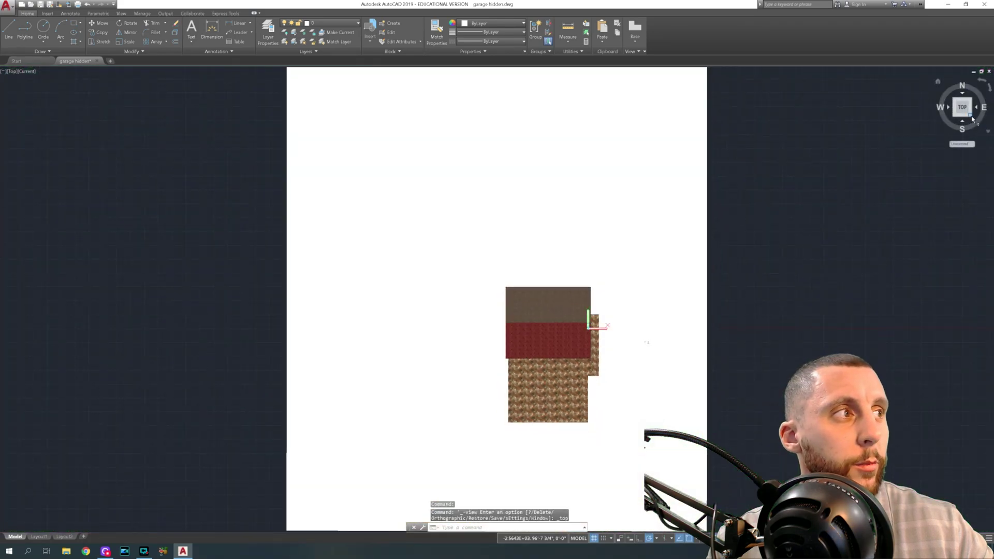
left_click(972, 119)
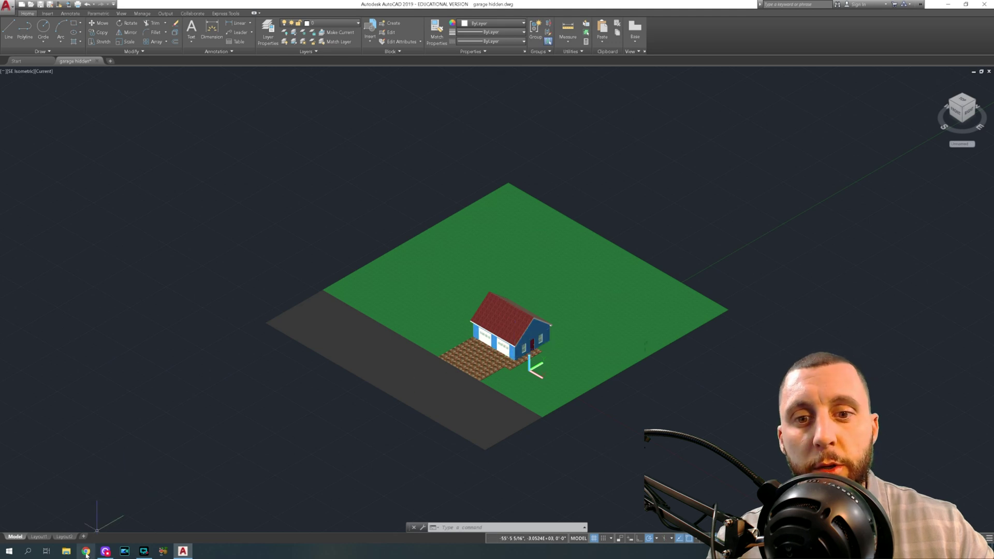
scroll(453, 385, "up", 8)
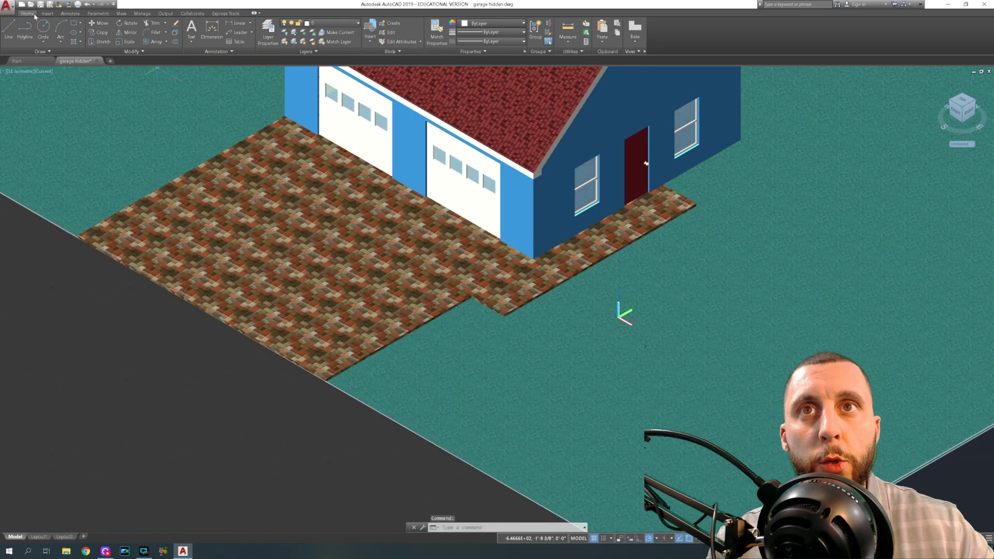
Step: Draw a line from the driveway's paver corner to the lawn edge
left_click(9, 29)
scroll(328, 383, "up", 2)
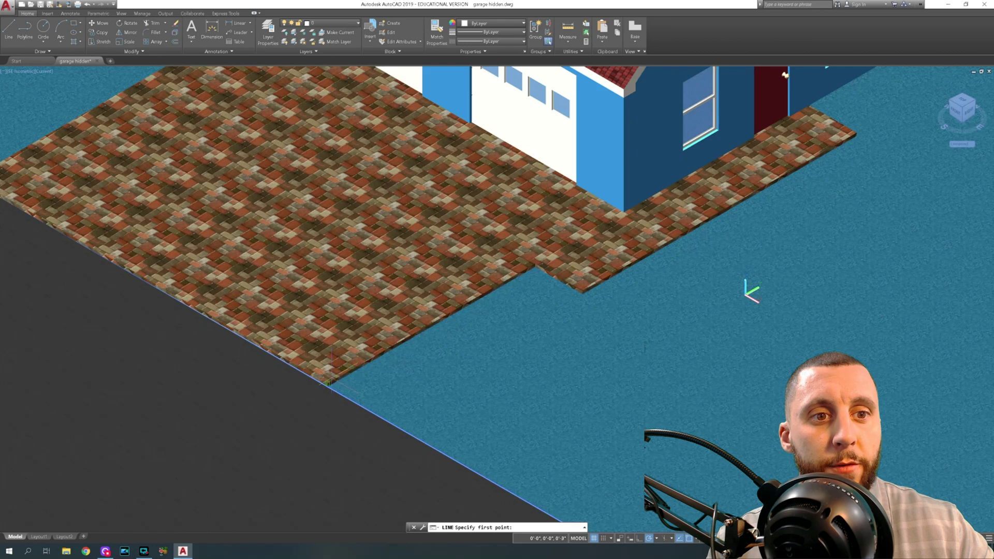
left_click(328, 383)
scroll(329, 384, "down", 8)
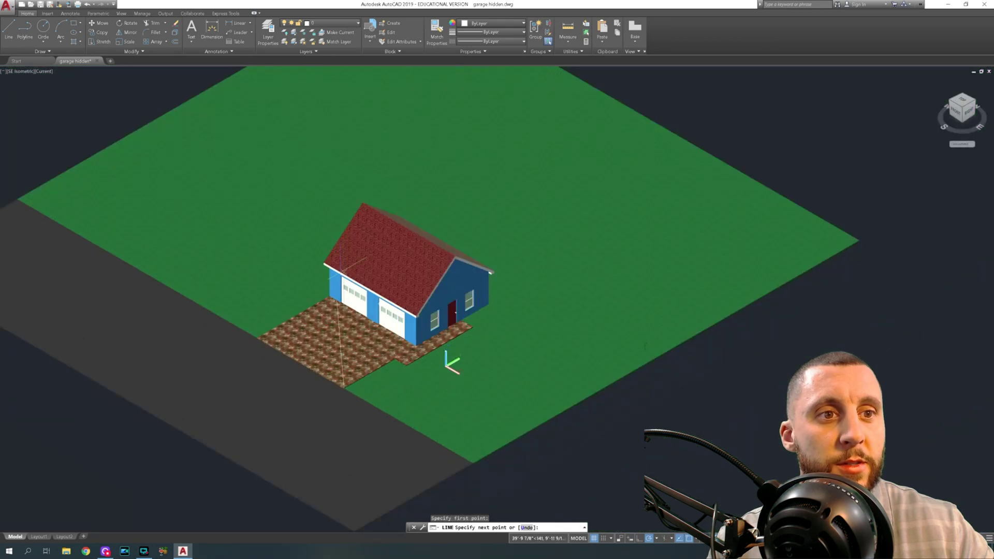
scroll(368, 409, "up", 3)
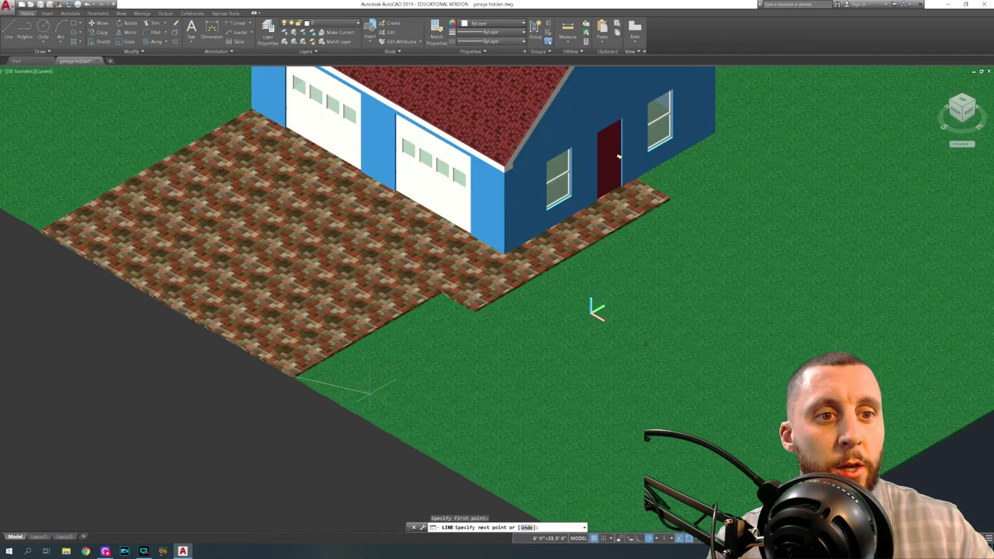
left_click(439, 461)
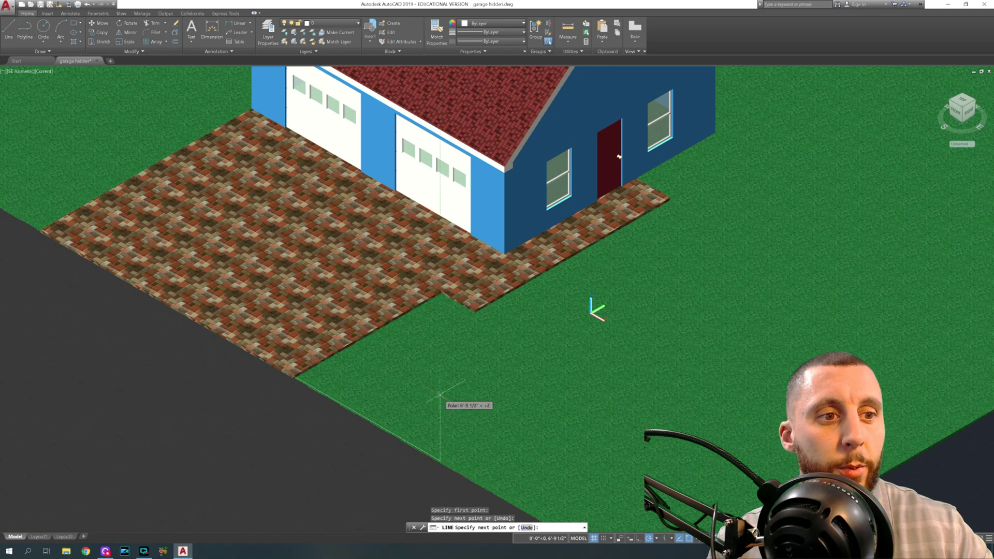
Step: Continue the line 5'8" straight up as the eye-height line and end the command
type("5'")
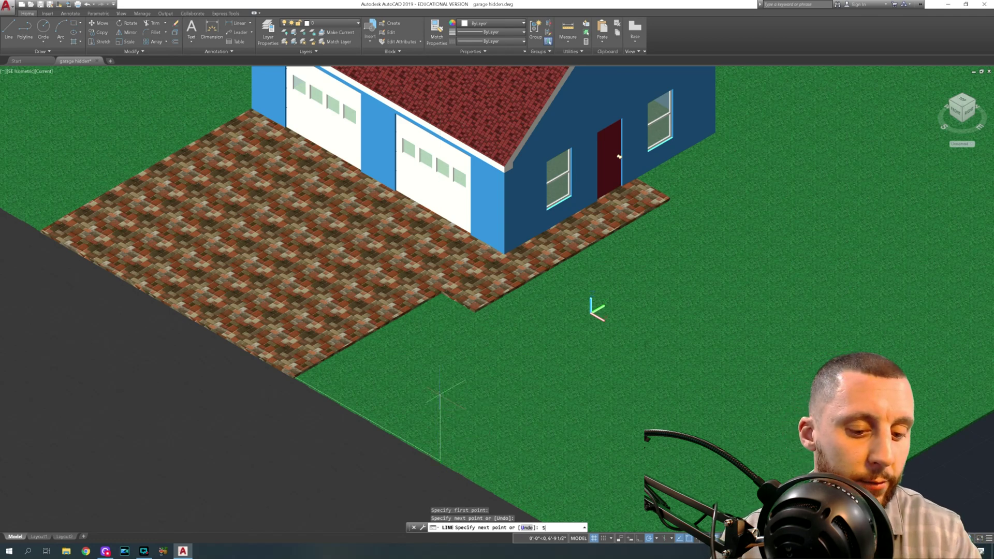
type("6")
key("BackSpace")
type("8")
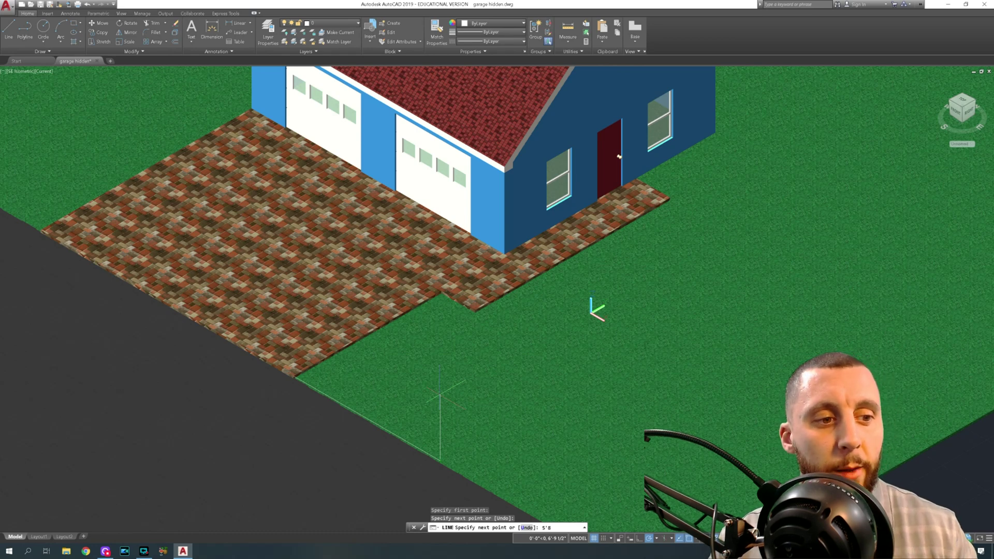
key("Return")
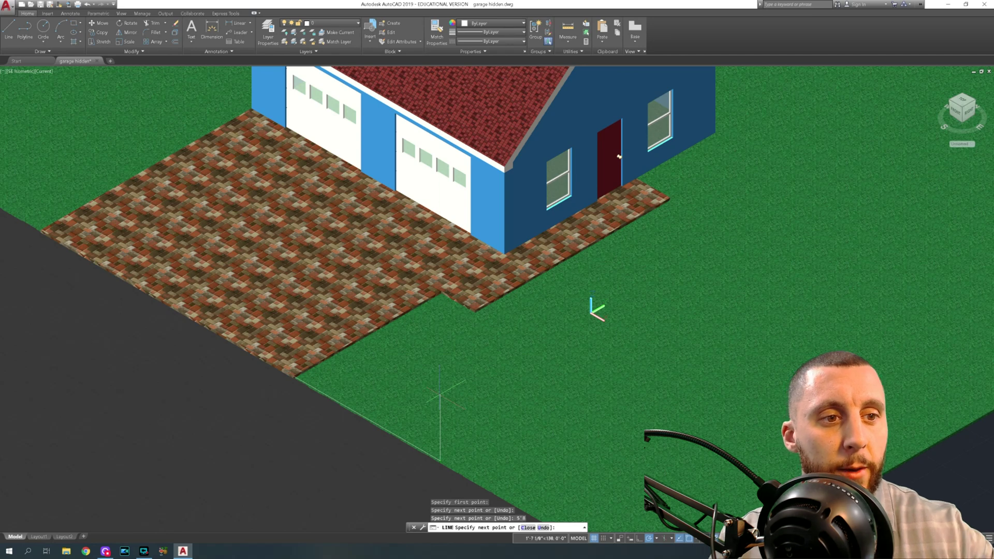
key("Escape")
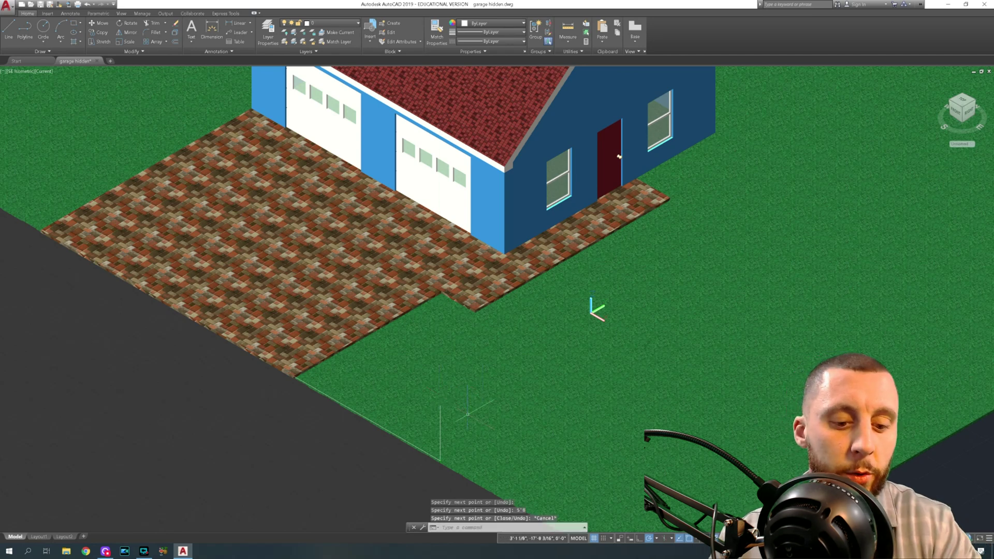
Step: Create a camera atop the eye-height line, targeted at the garage door corner
type("ca")
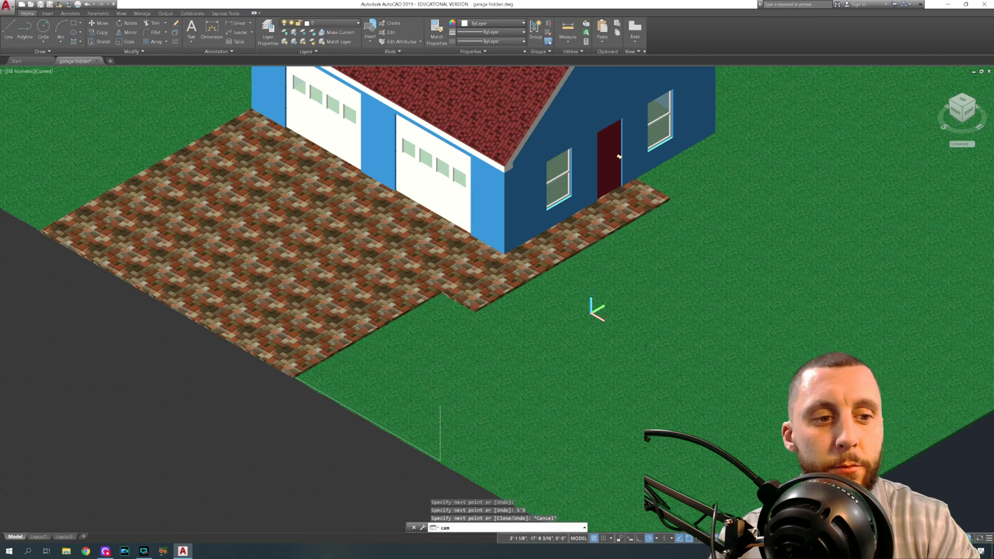
type("m")
key("Return")
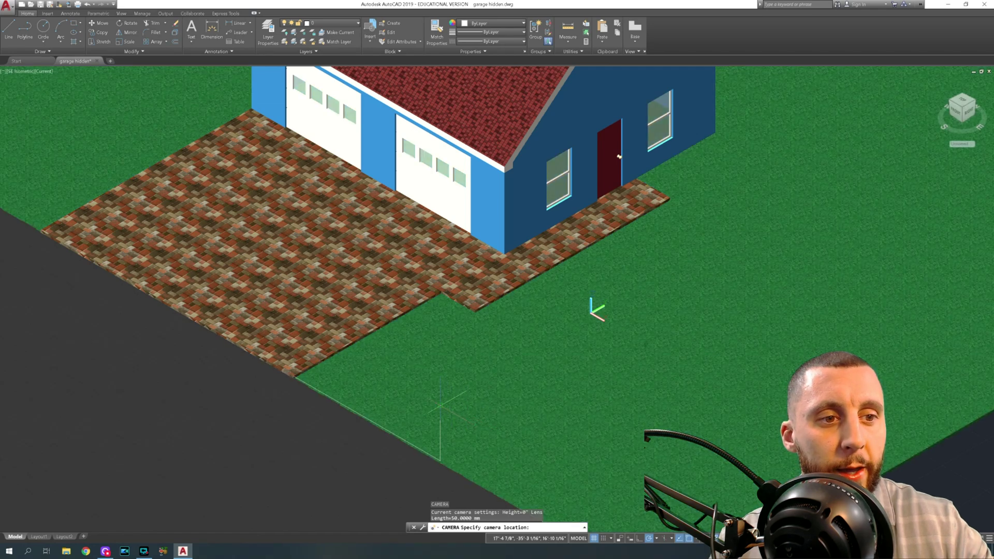
left_click(440, 406)
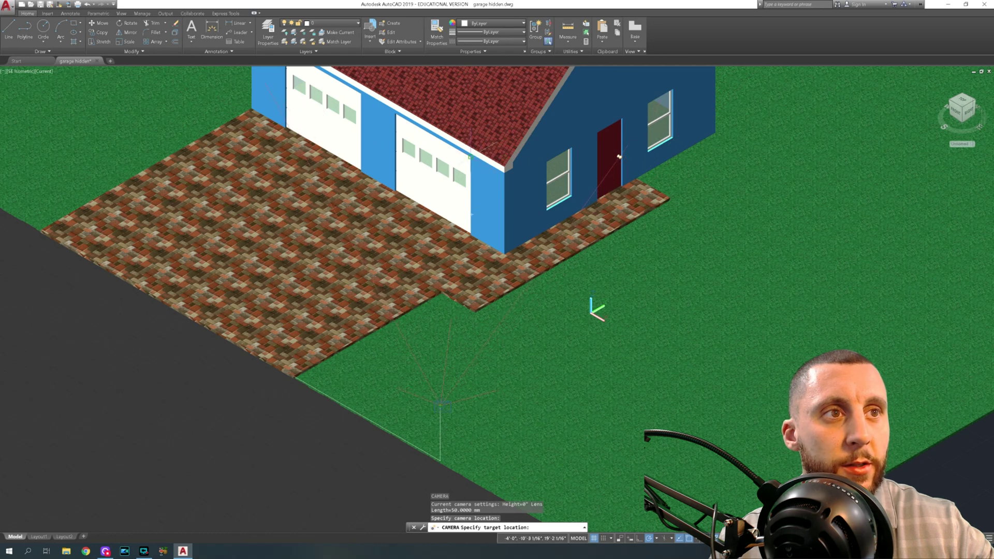
left_click(470, 157)
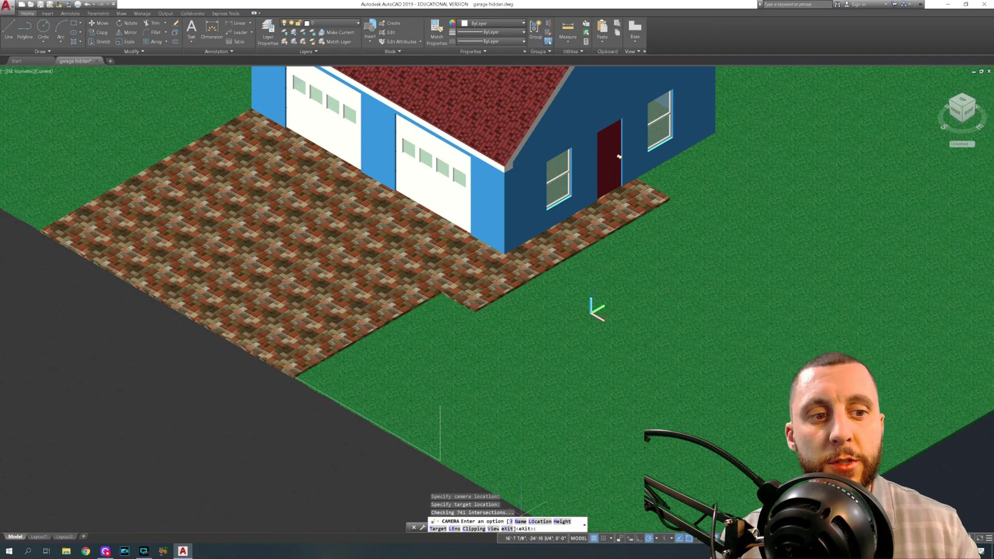
key("Return")
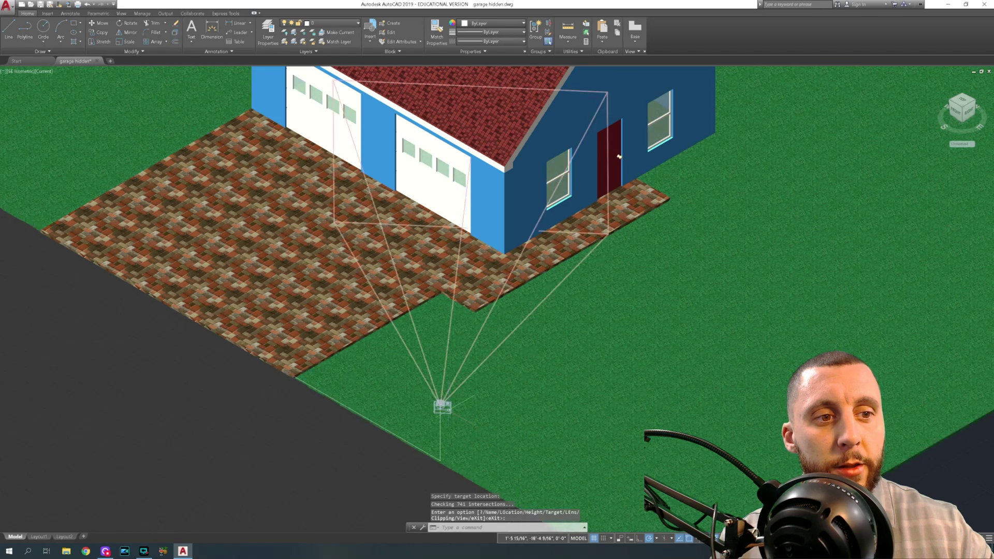
Step: Select the camera and reposition and enlarge its Camera Preview window
left_click(440, 406)
left_click_drag(57, 6, 137, 113)
left_click_drag(210, 241, 268, 312)
left_click_drag(189, 119, 141, 79)
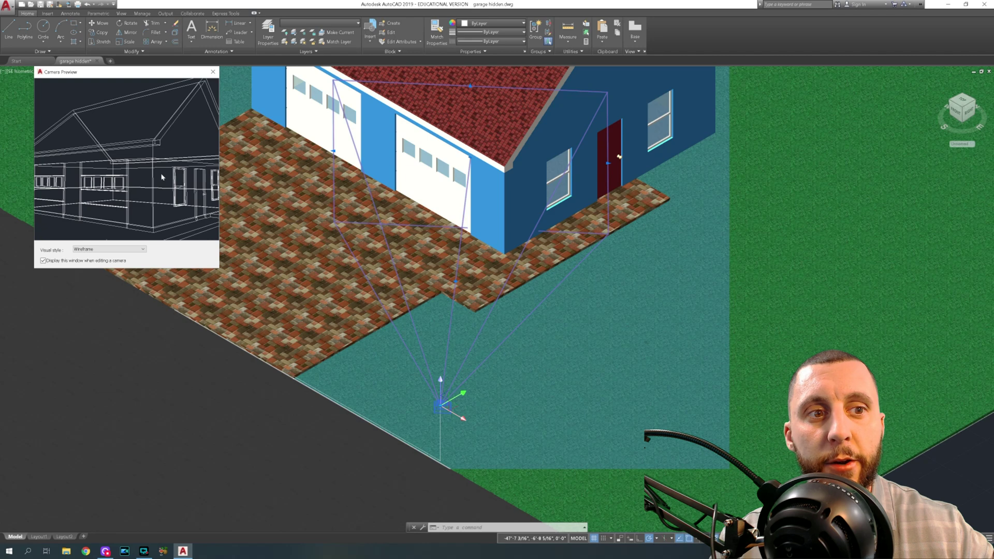
Step: Change Camera1's lens length to 25 mm in its Properties palette
key("Escape")
key("Escape")
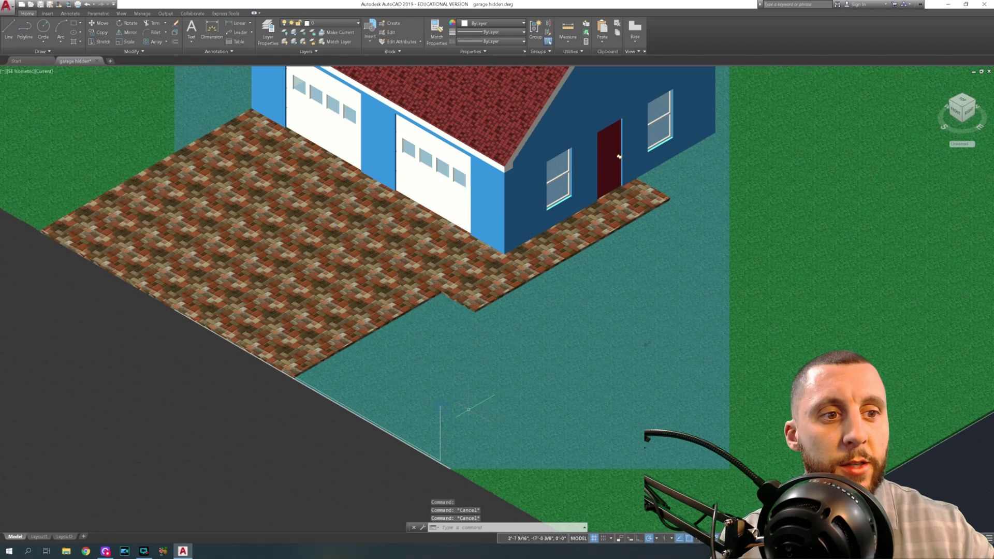
left_click(443, 404)
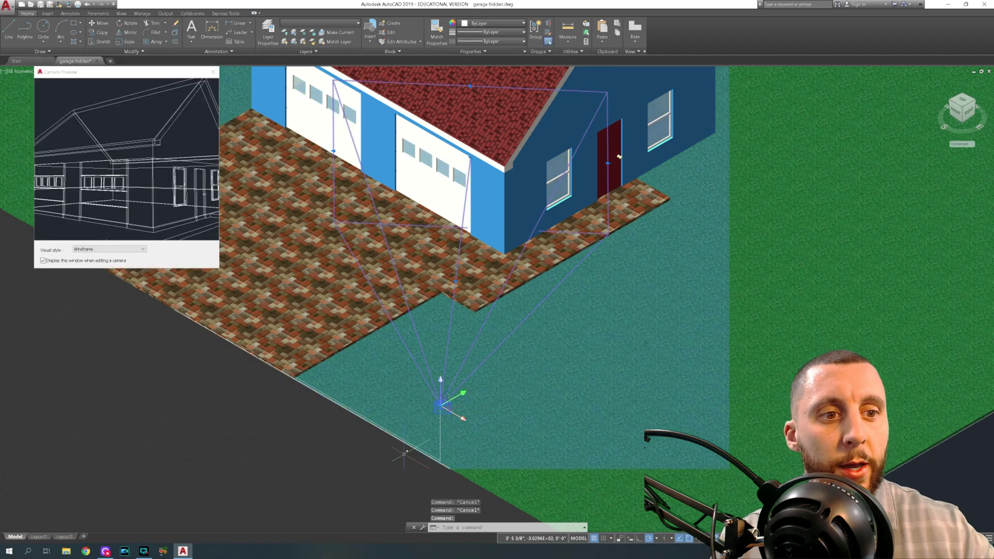
left_click_drag(350, 427, 348, 439)
right_click(348, 439)
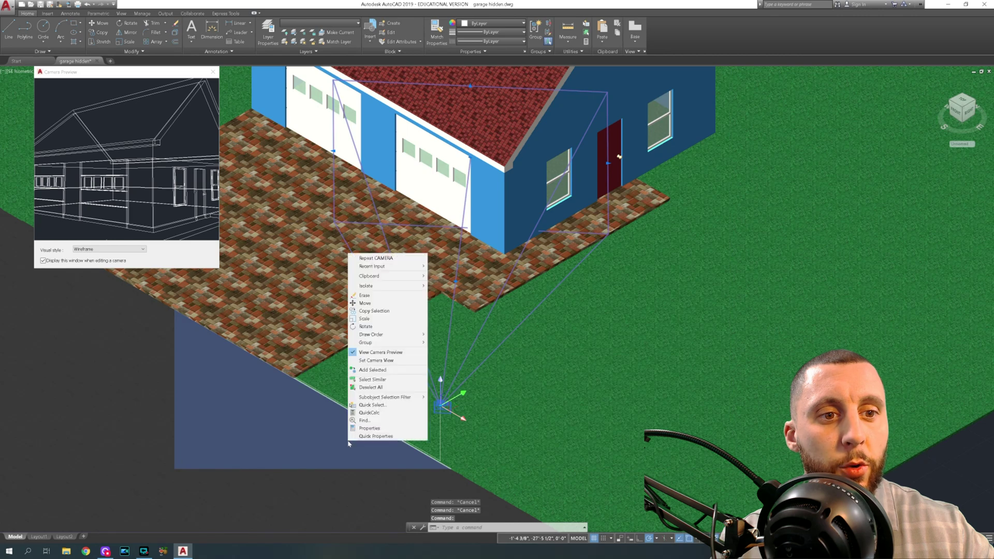
left_click(376, 431)
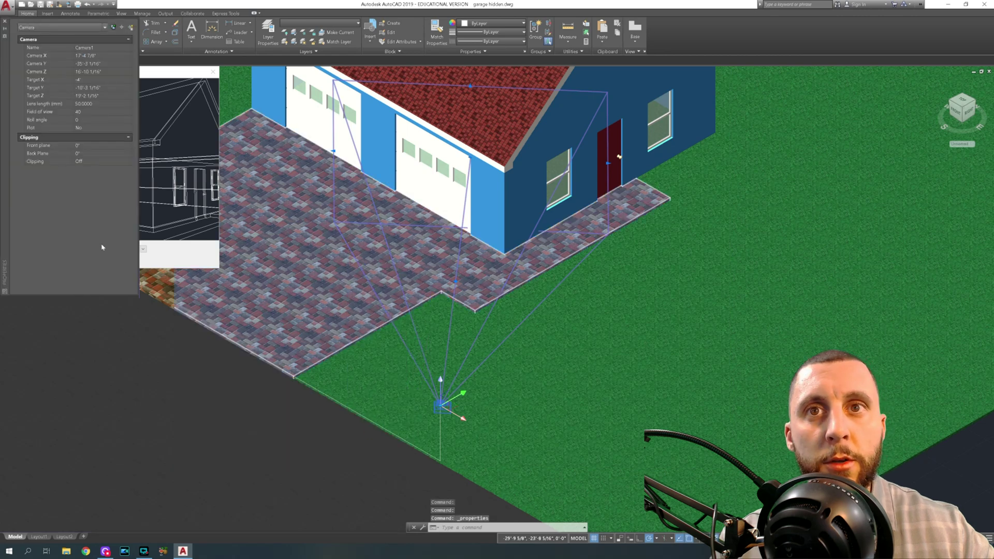
left_click(83, 104)
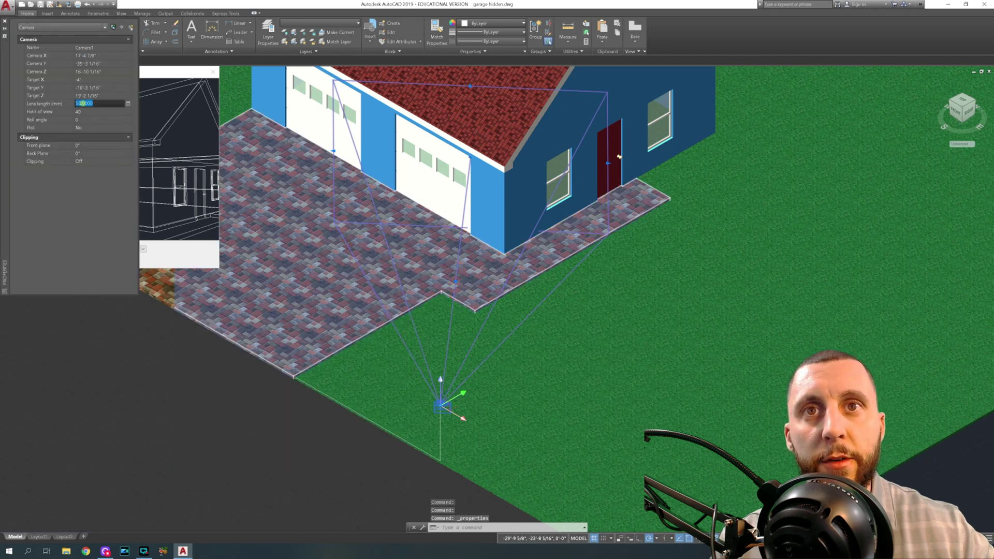
type("25")
key("Tab")
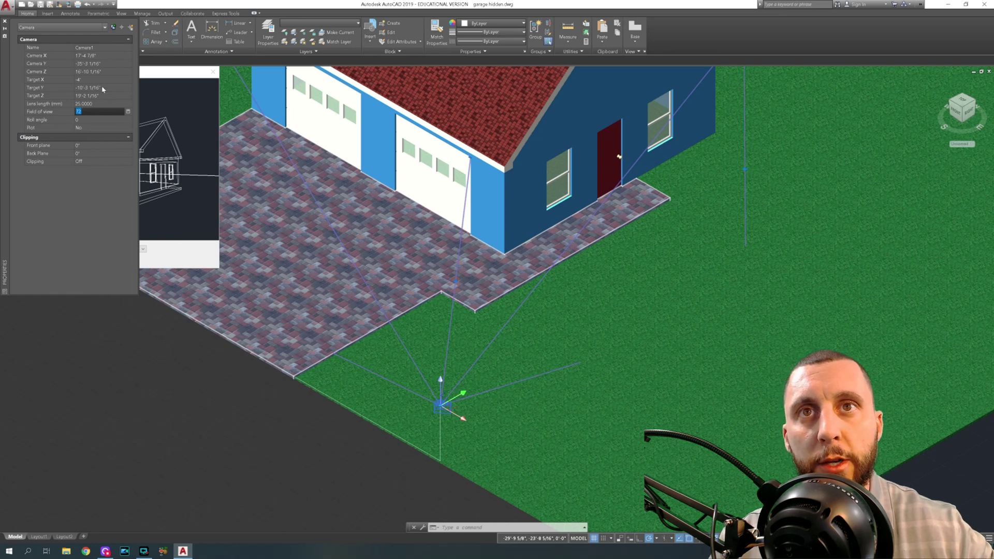
left_click(4, 21)
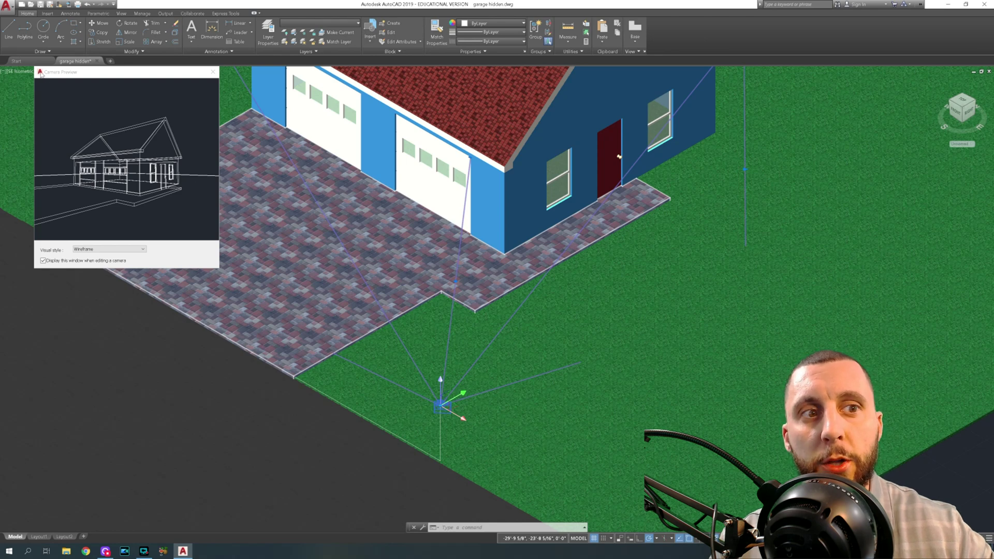
key("Escape")
key("Escape")
key("Escape")
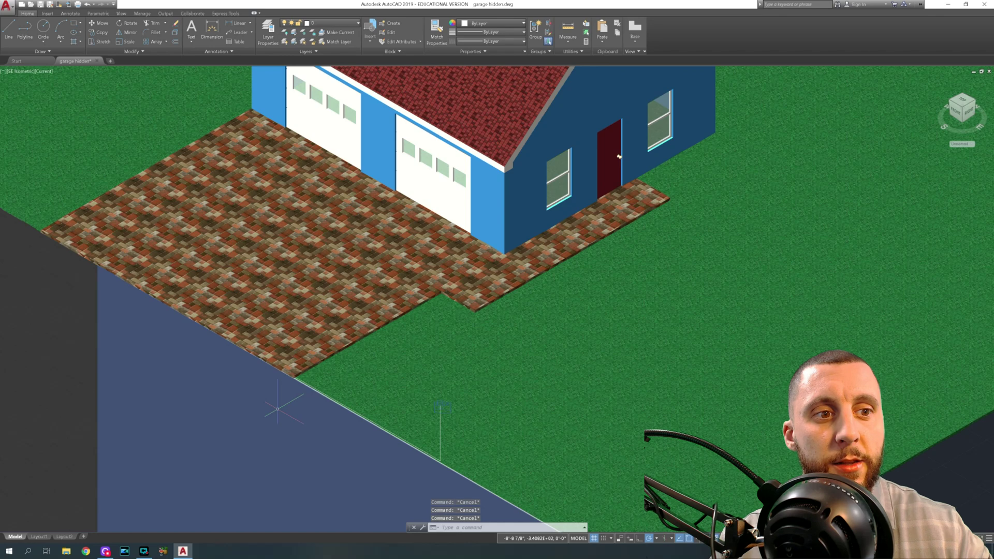
Step: Set Camera1 current from Model Views in the View Manager (VIEW)
type("view")
key("Return")
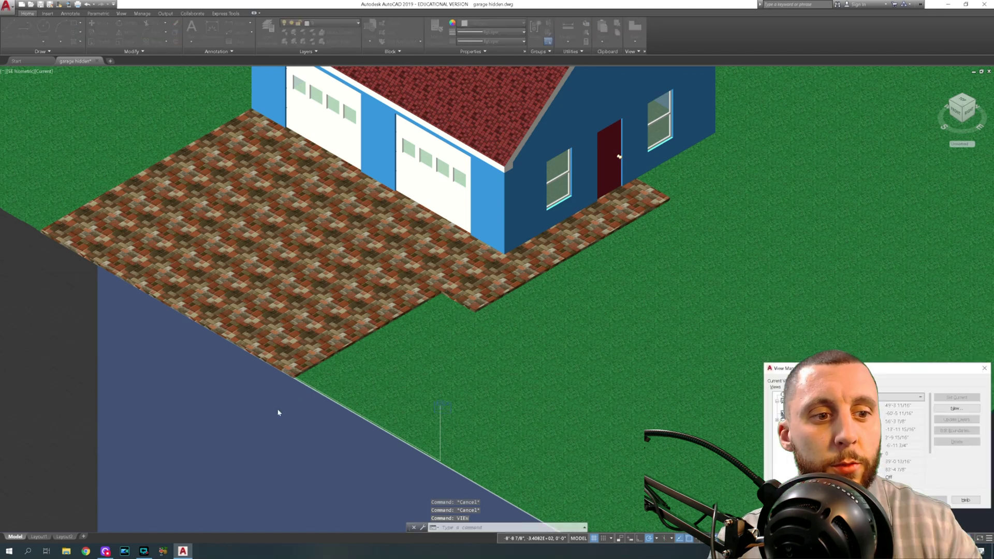
left_click_drag(818, 368, 300, 201)
left_click(259, 235)
double_click(284, 241)
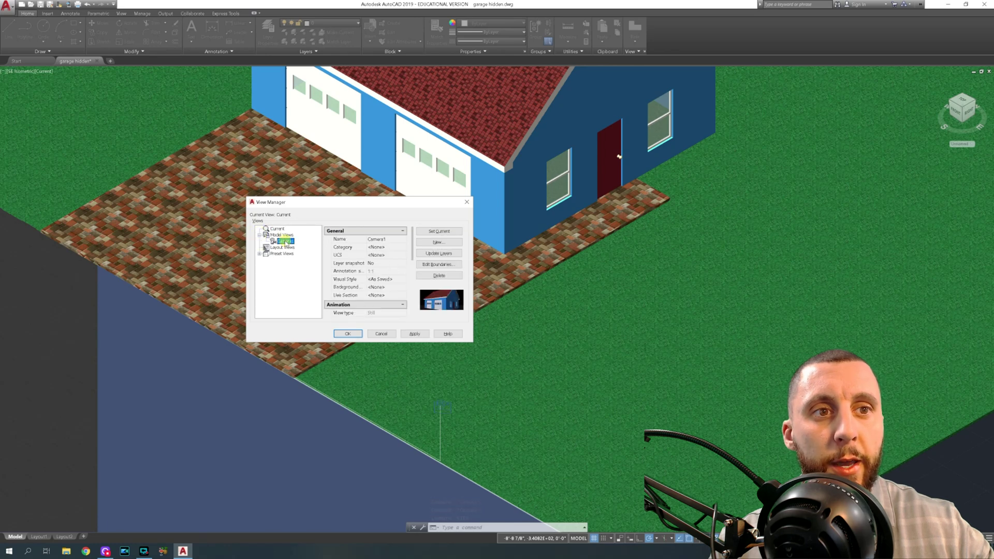
left_click(414, 334)
left_click(344, 333)
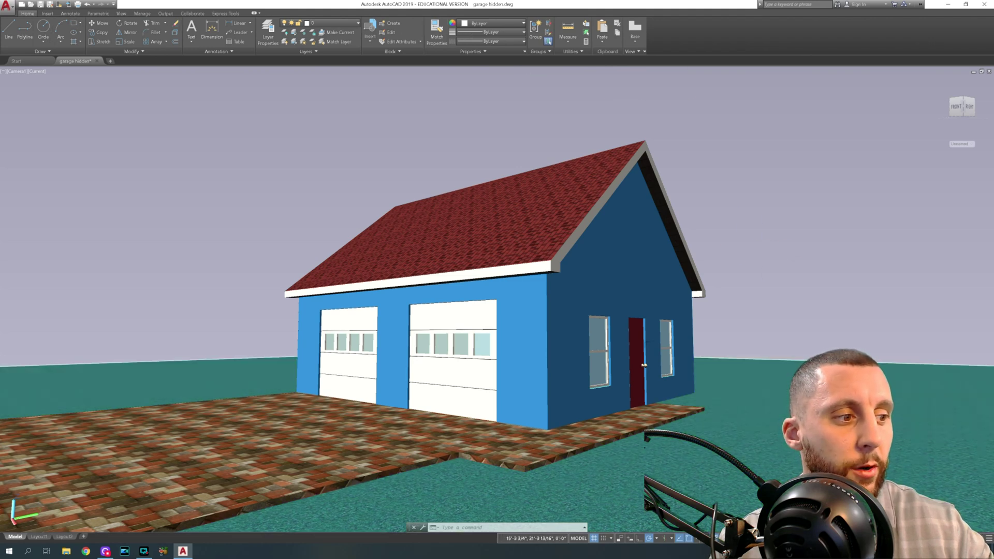
Step: Switch to the 3D Basics workspace and set the render preset to Medium
left_click(880, 482)
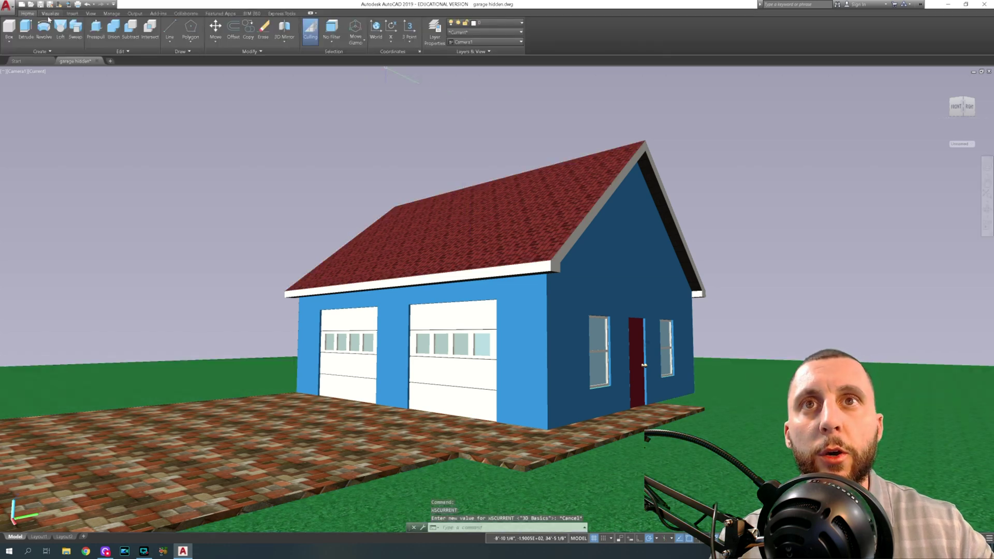
left_click(51, 14)
left_click(530, 23)
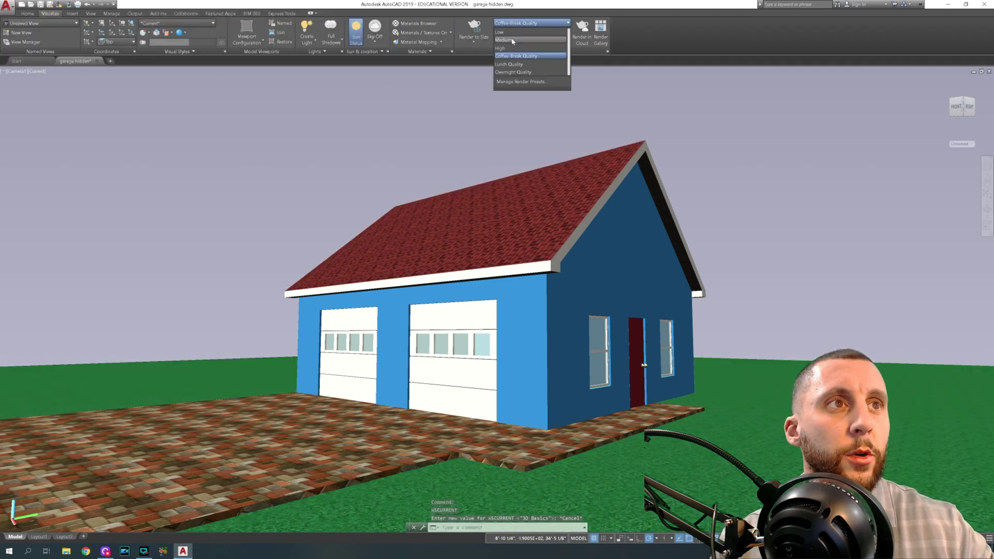
left_click(513, 40)
Step: Render the camera view at 1280x1024, then close the Render window
left_click(473, 39)
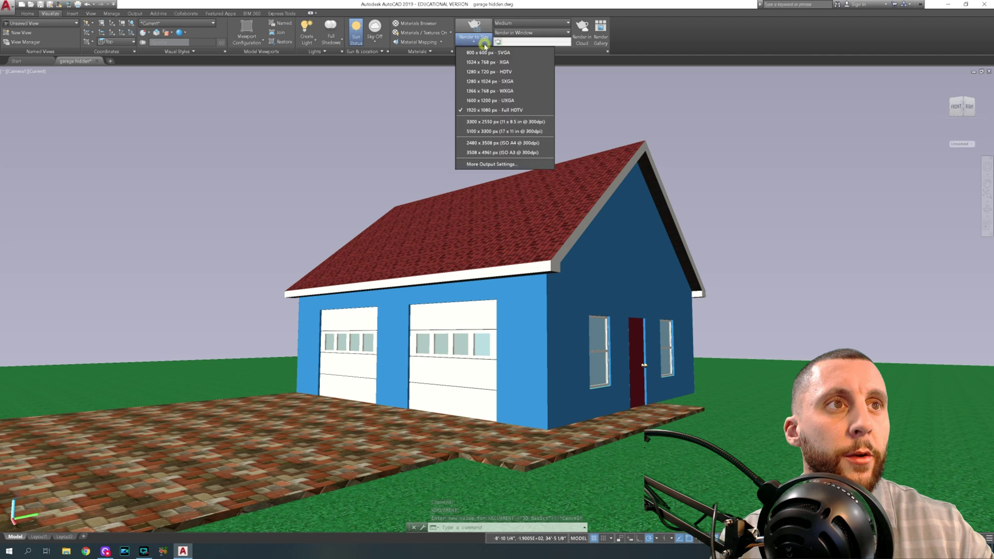
left_click(475, 81)
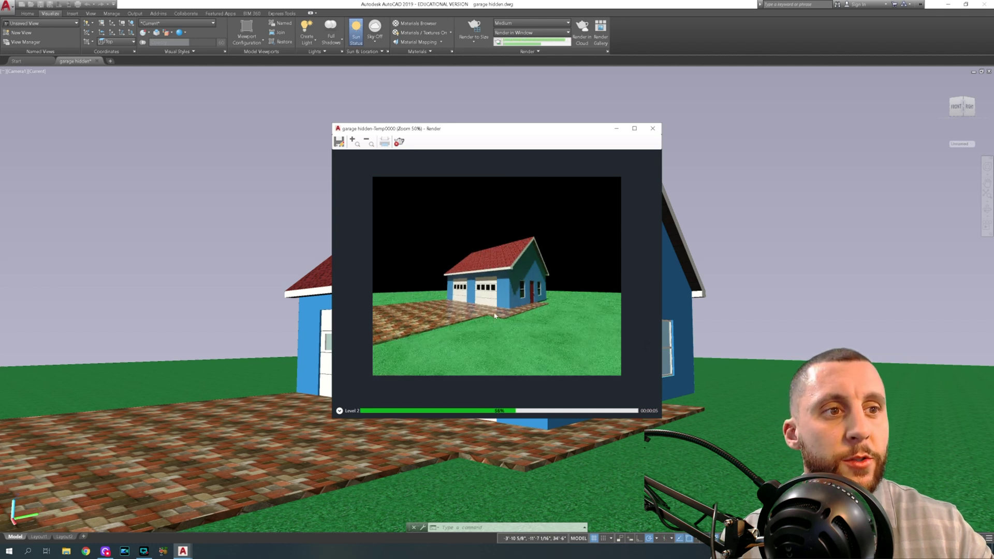
left_click(651, 130)
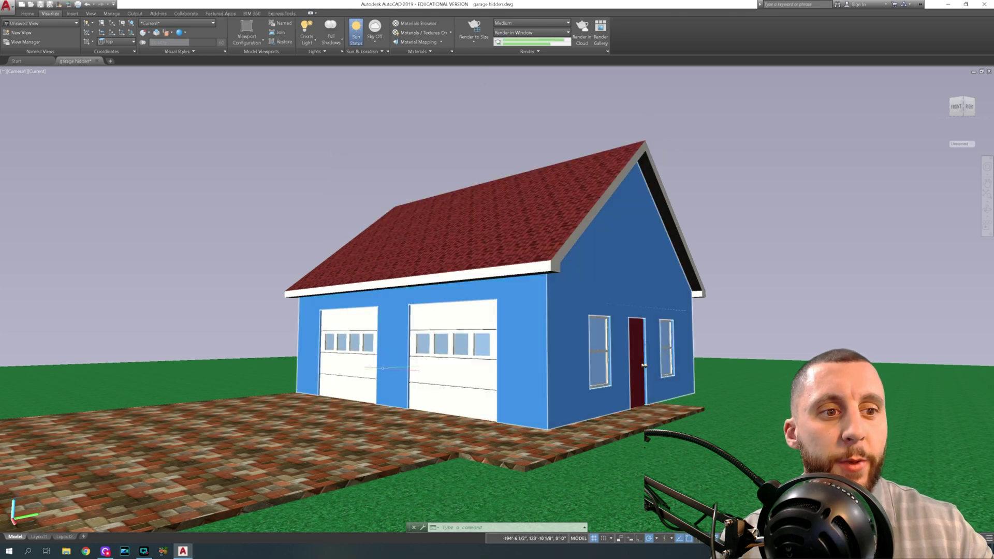
scroll(497, 299, "down", 2)
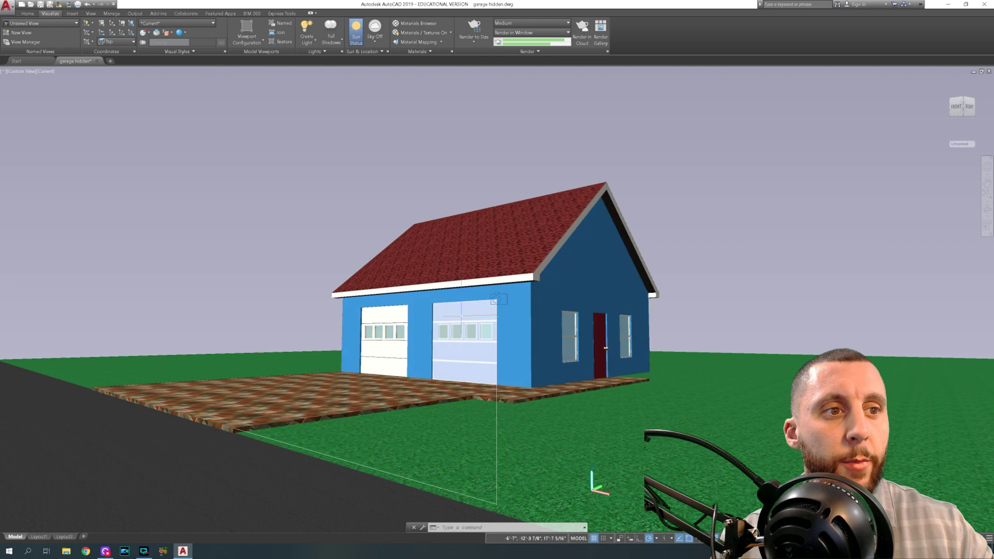
scroll(467, 318, "down", 2)
Step: Switch the view to parallel projection from the ViewCube menu and orbit above the house
middle_click_drag(467, 318, 467, 300, "shift")
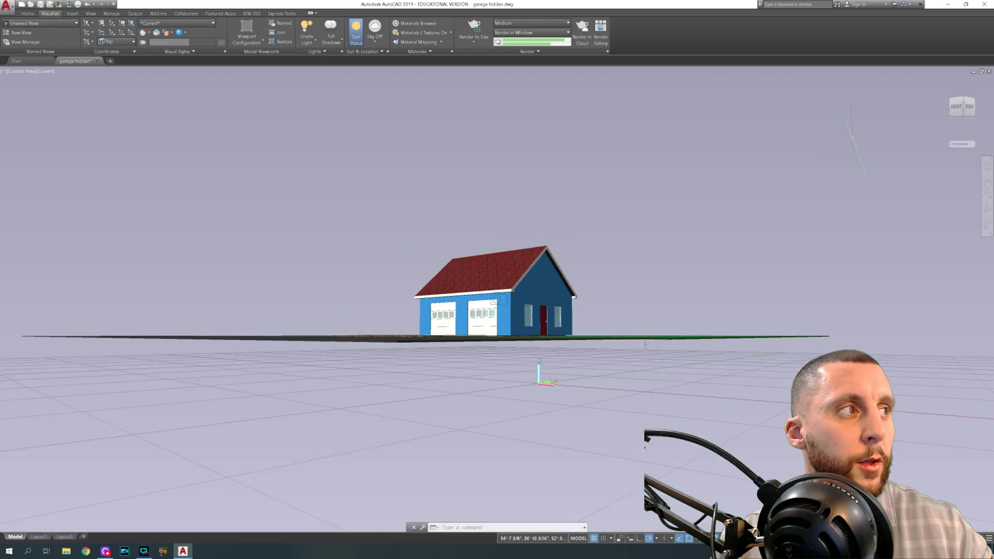
right_click(966, 110)
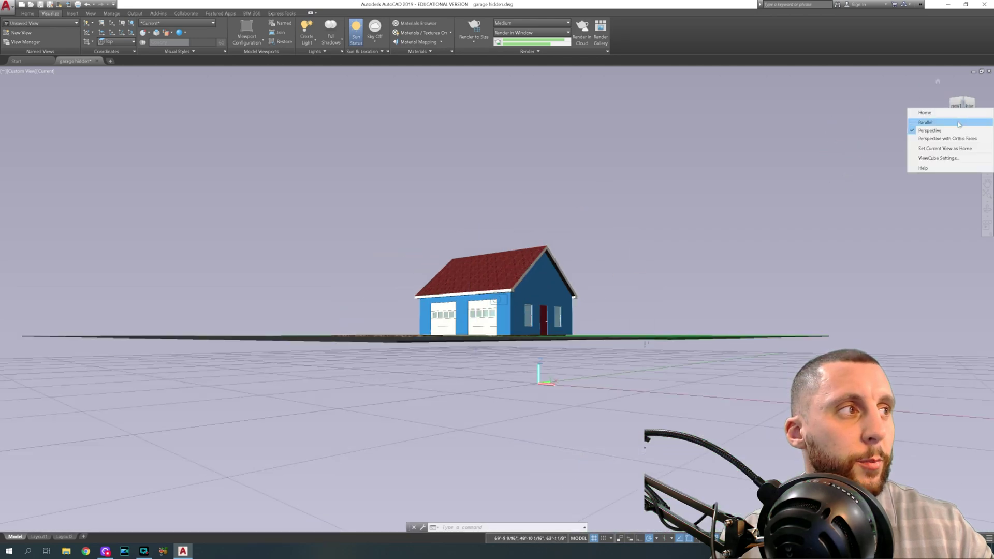
left_click(960, 123)
middle_click_drag(498, 289, 498, 362, "shift")
scroll(498, 393, "up", 5)
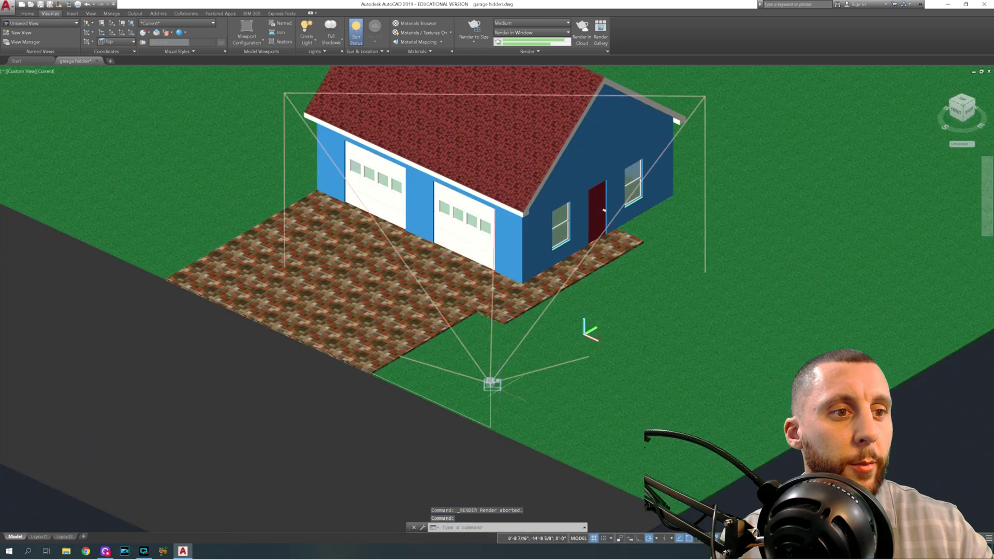
Step: Set Camera1's lens length to 32 in its Properties, then deselect the camera
left_click(493, 383)
right_click(350, 239)
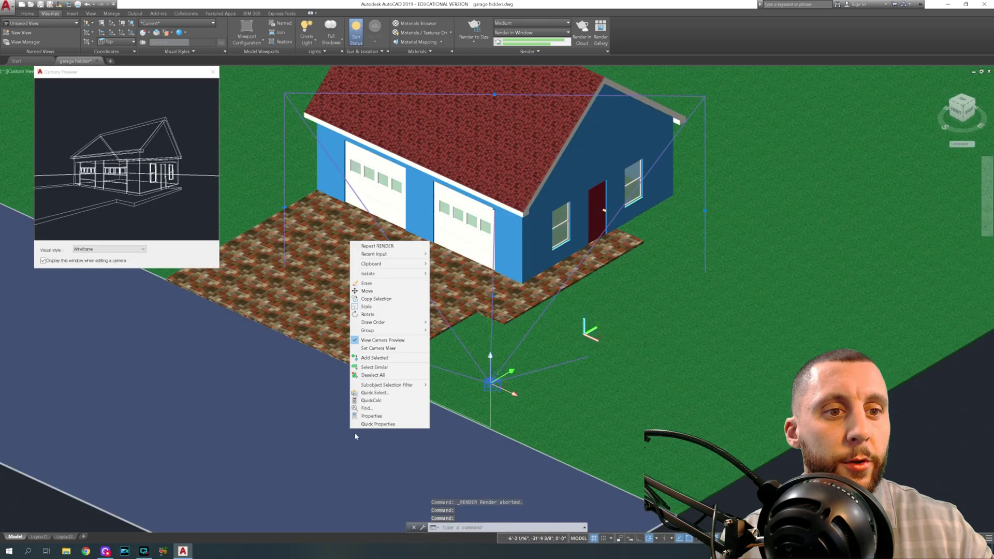
left_click(382, 416)
left_click(88, 104)
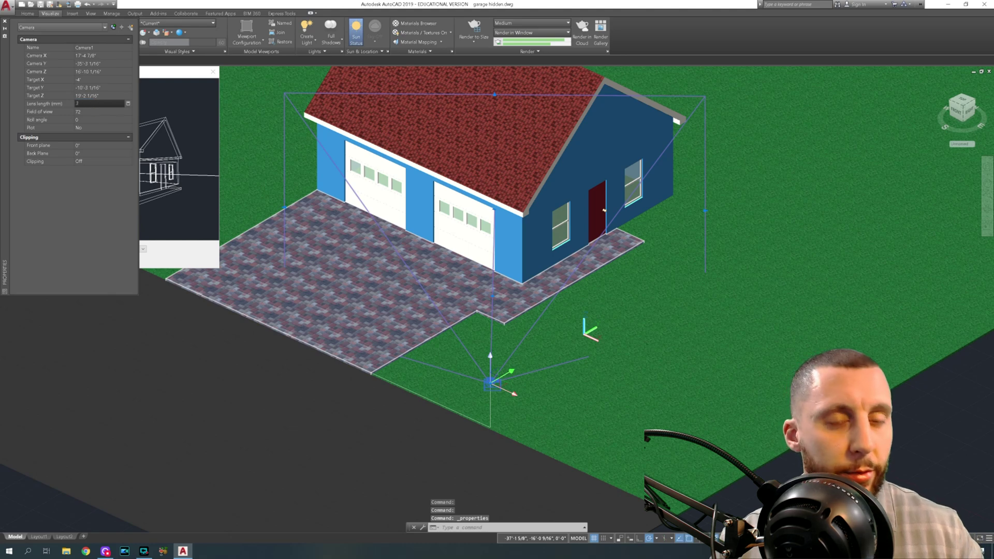
type("32")
key("Tab")
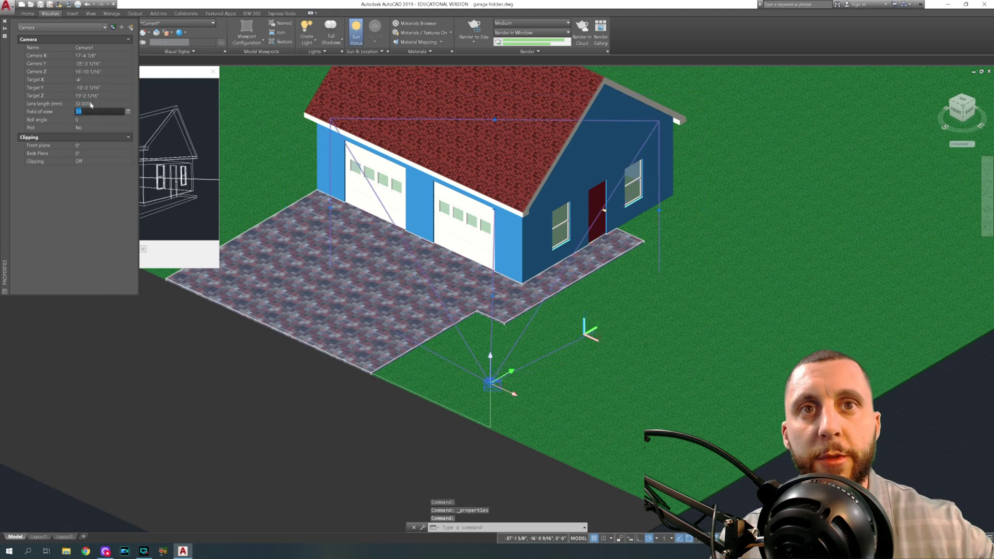
left_click(4, 22)
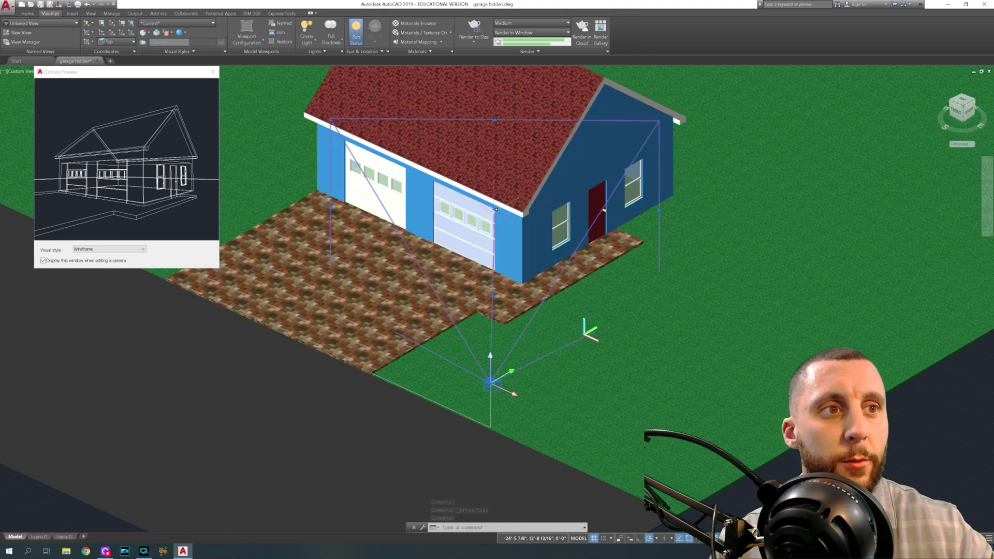
left_click(493, 210)
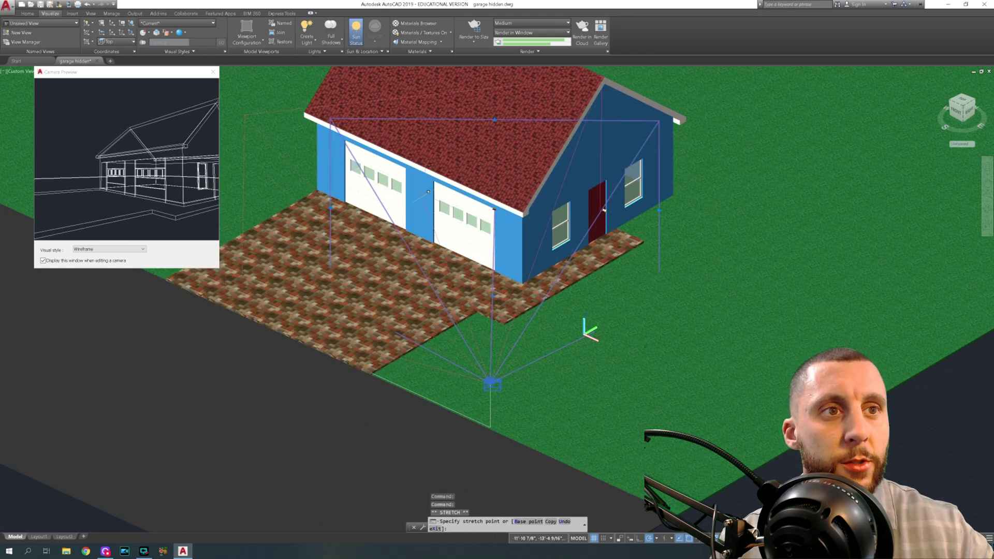
key("Escape")
key("Escape")
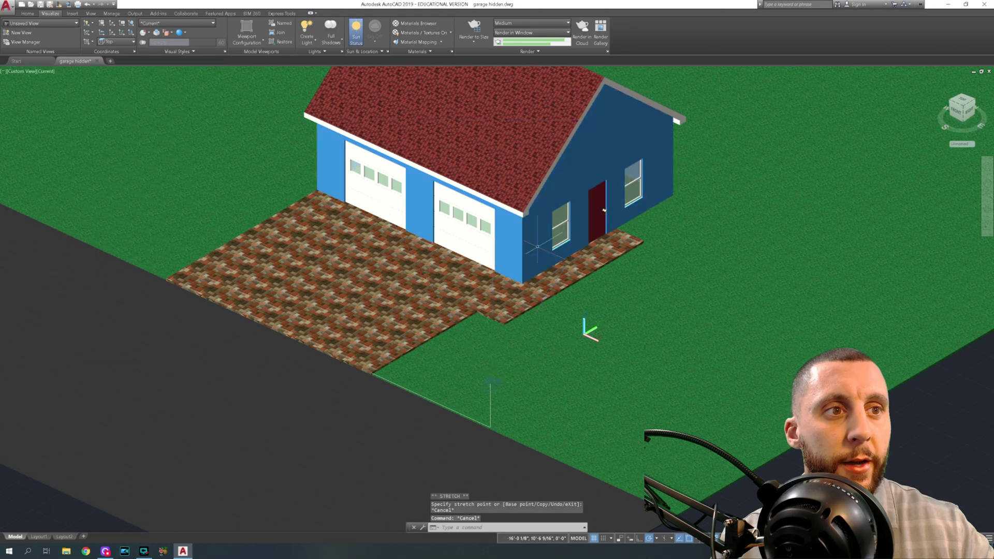
Step: Search Google Images in Chrome for 'sky', filtered to Large size
left_click(86, 552)
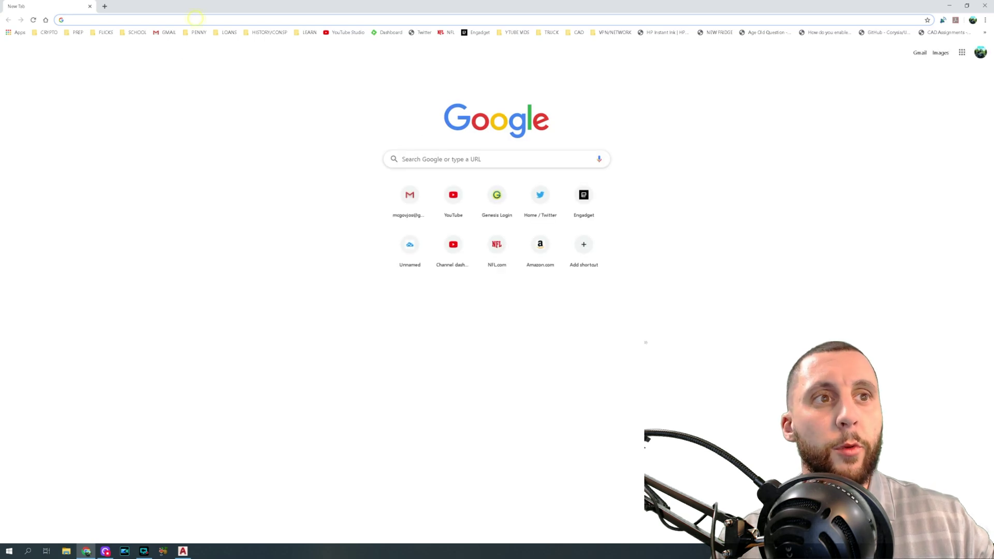
type("sky")
key("Return")
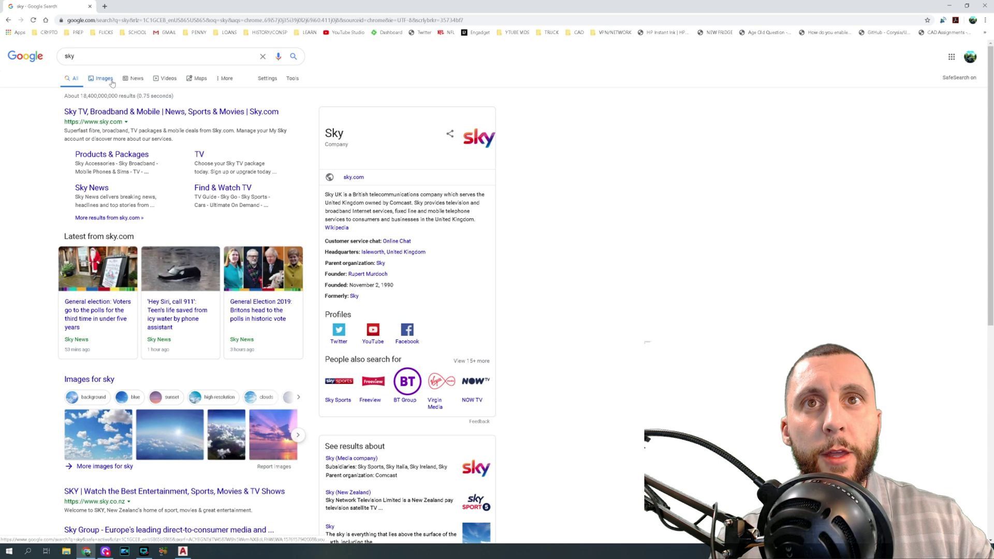
left_click(117, 83)
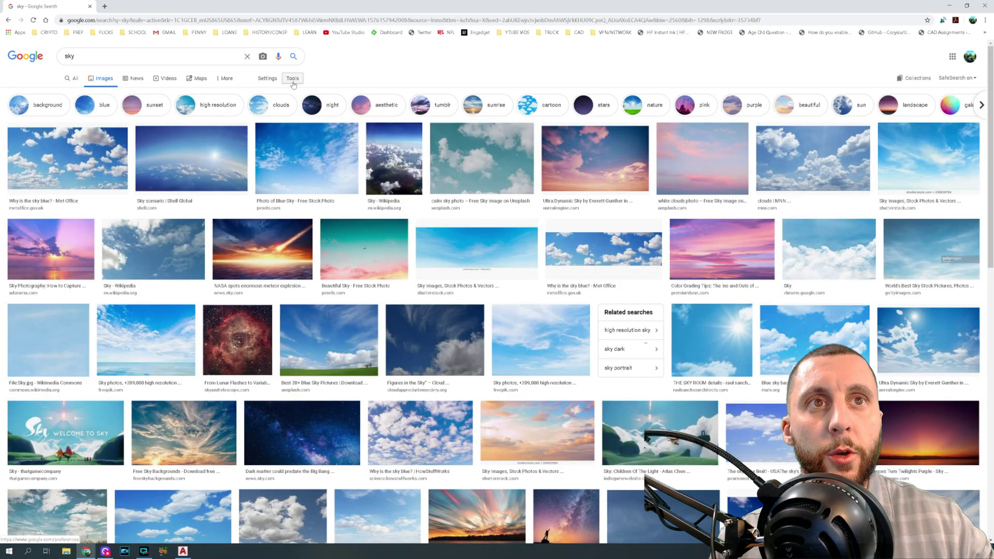
left_click(293, 81)
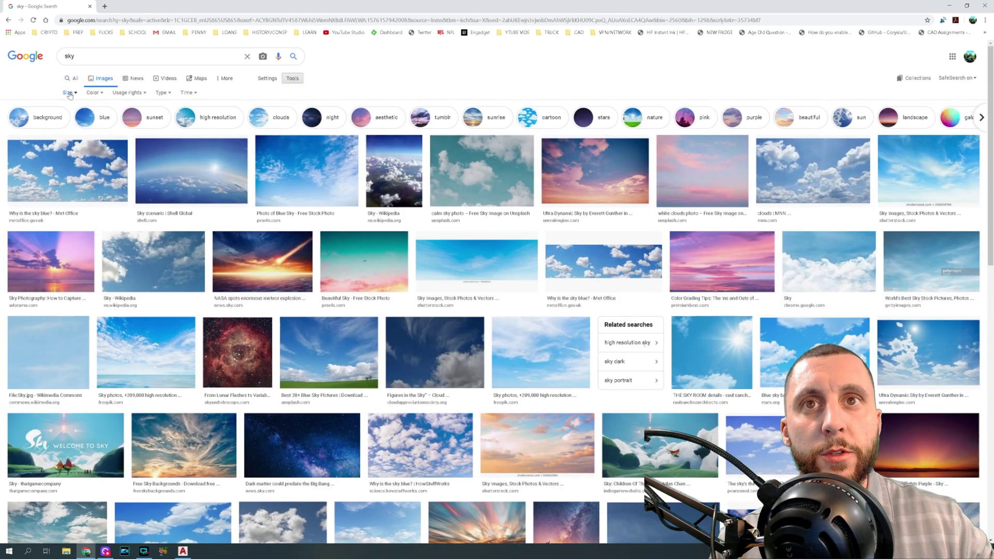
left_click(69, 93)
left_click(71, 115)
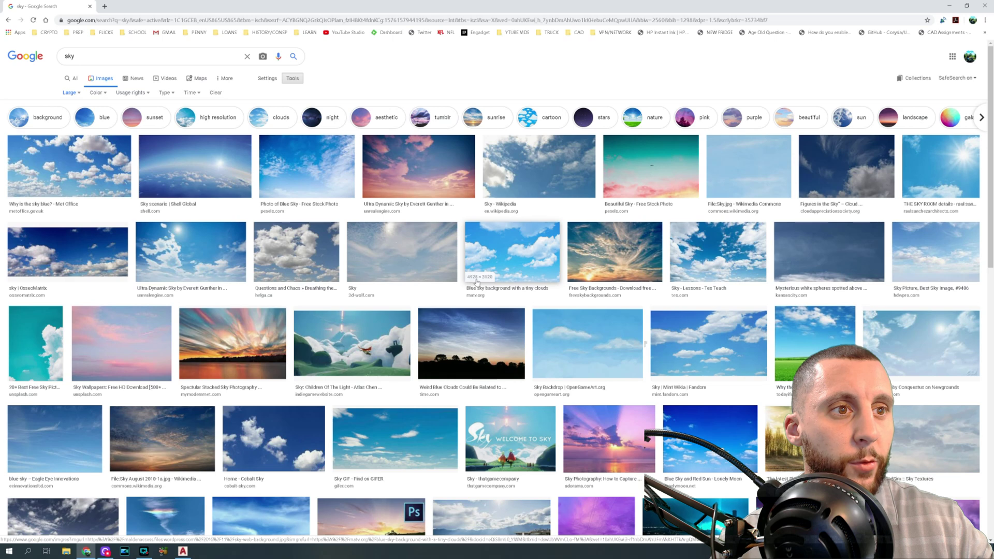
Step: Save a blue sky with tiny clouds image to Documents as 'sky', then return to AutoCAD
left_click(514, 255)
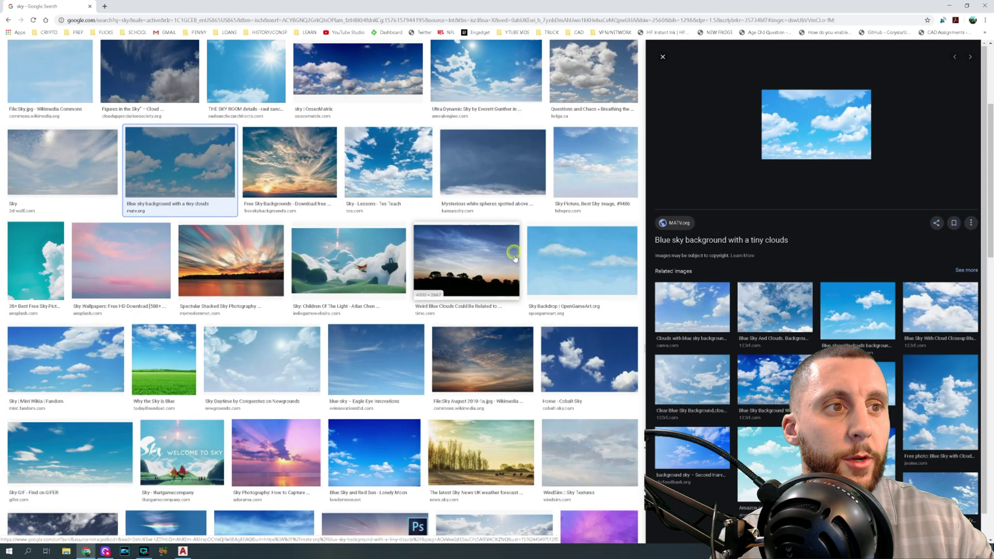
right_click(816, 130)
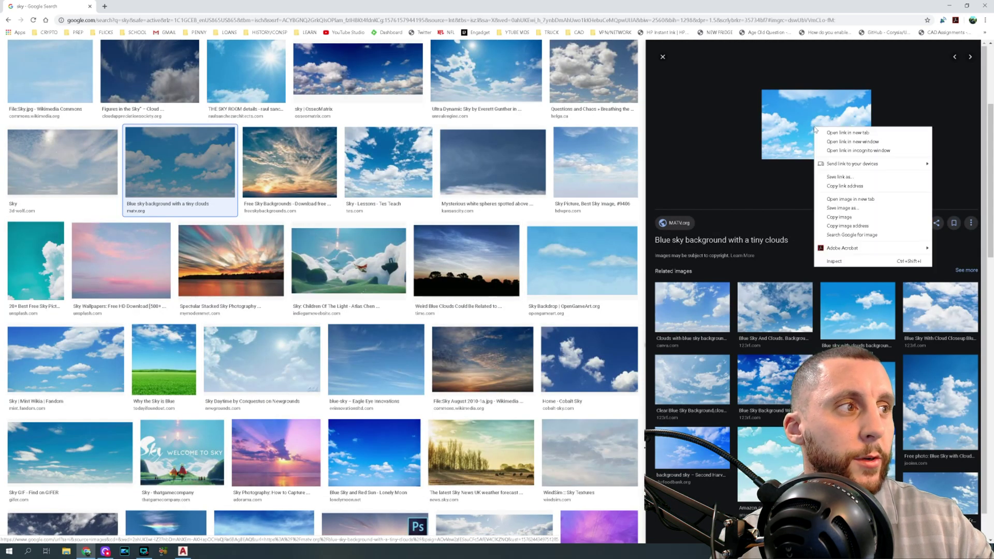
left_click(851, 209)
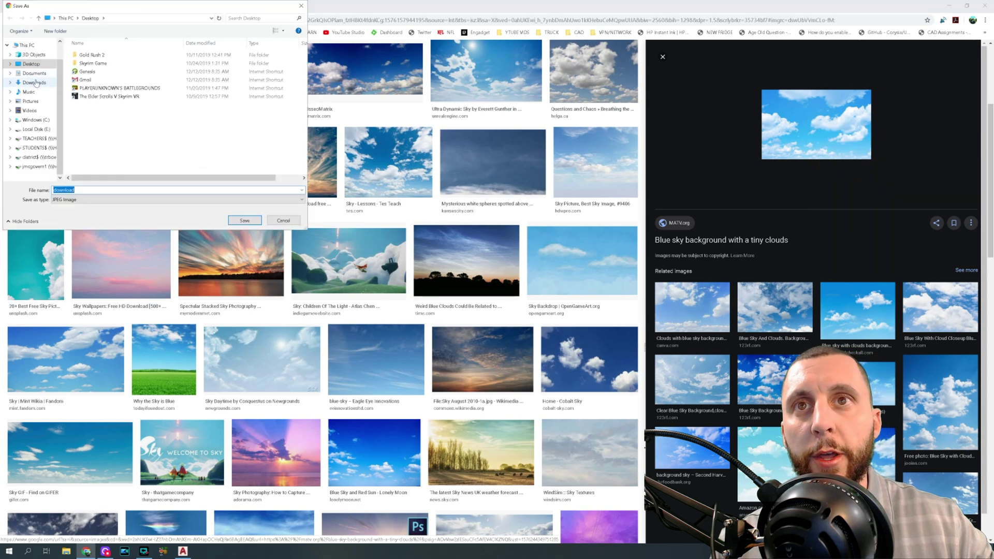
left_click(32, 83)
left_click(33, 73)
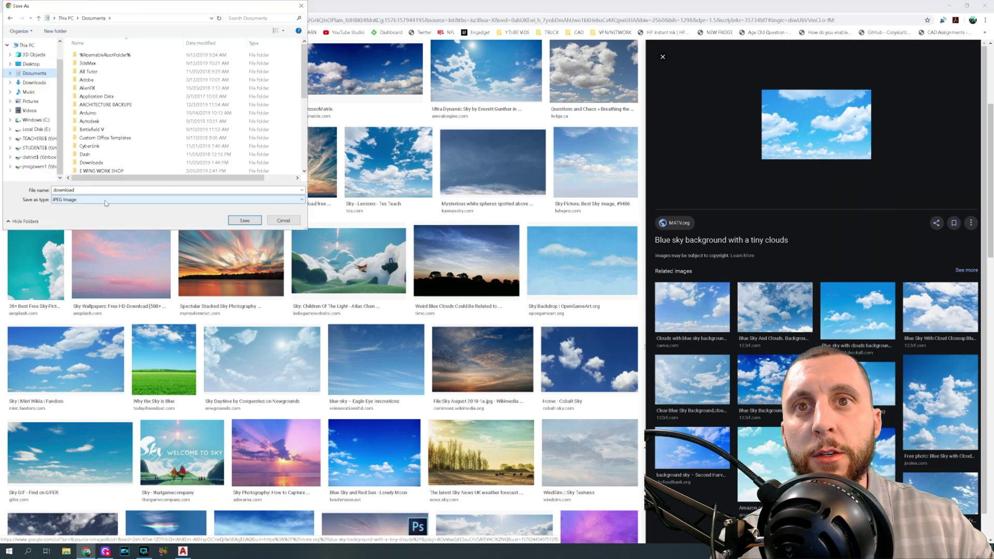
type("sky")
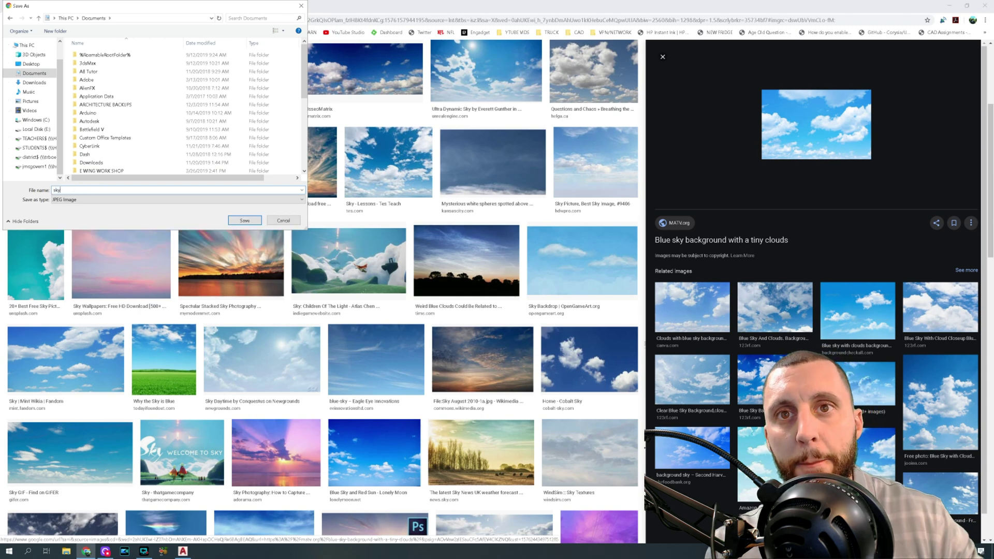
left_click(245, 221)
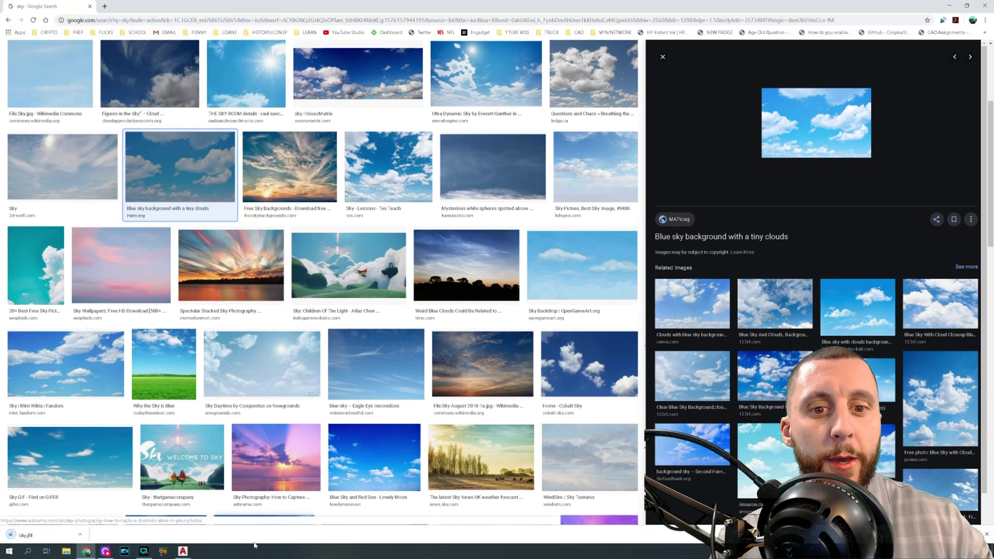
left_click(183, 552)
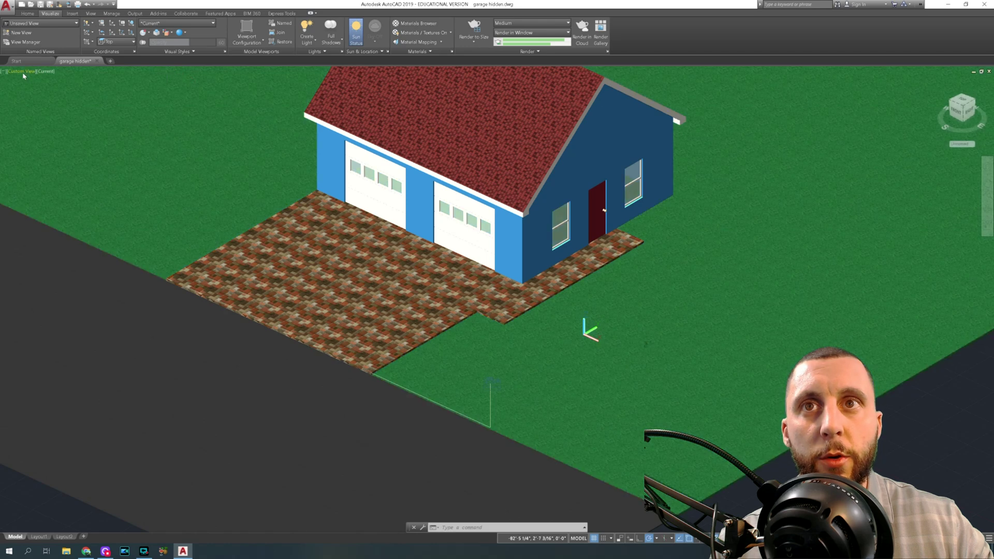
left_click(21, 71)
left_click(40, 120)
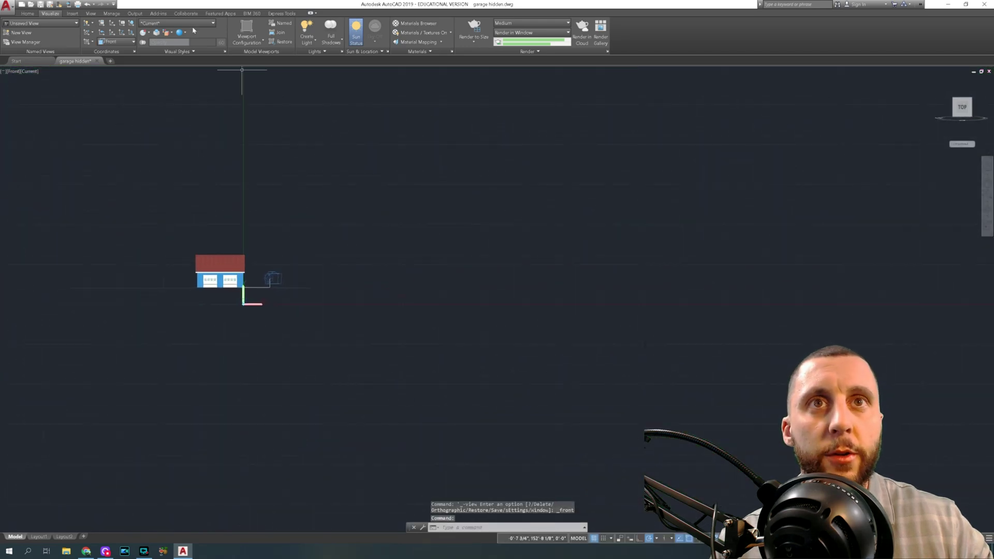
left_click(71, 14)
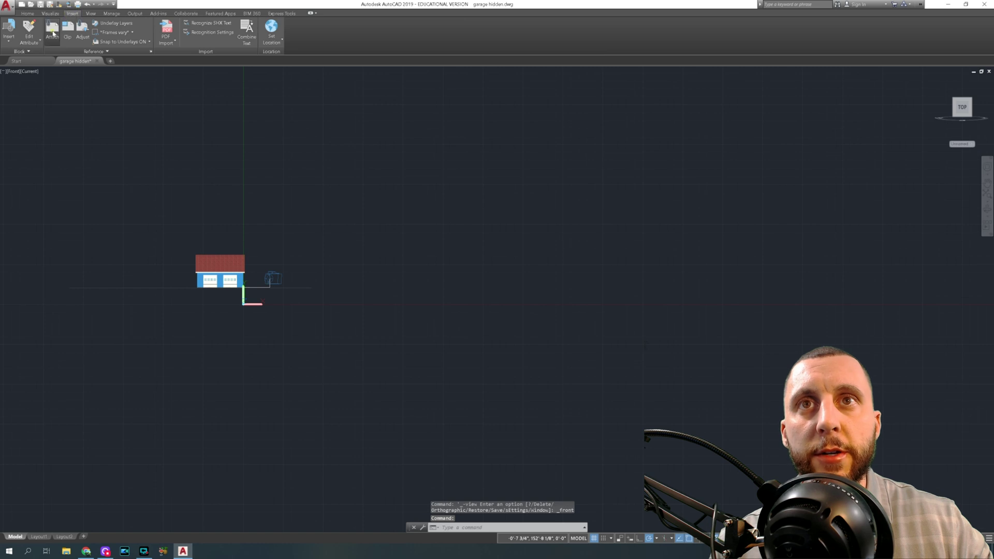
left_click(52, 30)
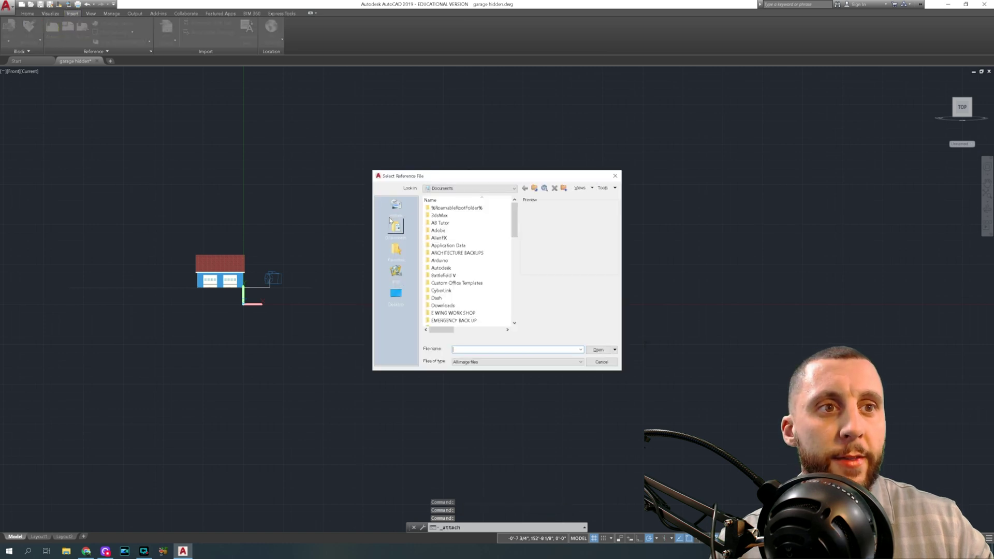
left_click(403, 232)
scroll(463, 259, "down", 10)
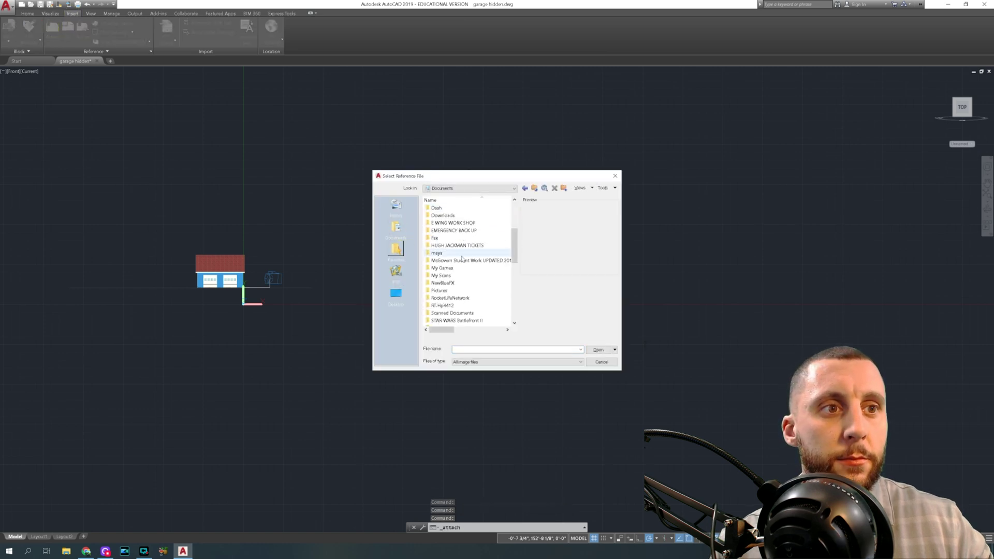
scroll(462, 259, "down", 5)
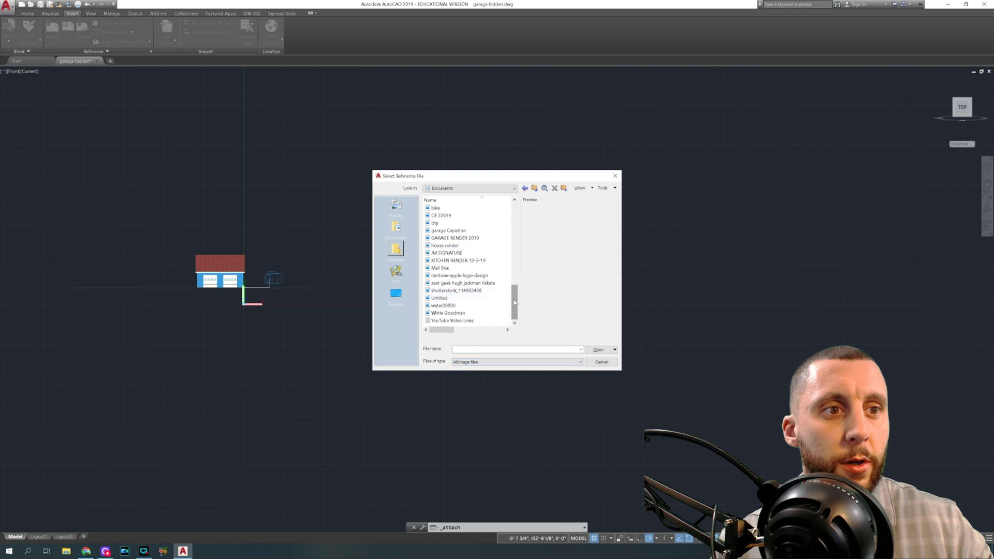
left_click(452, 299)
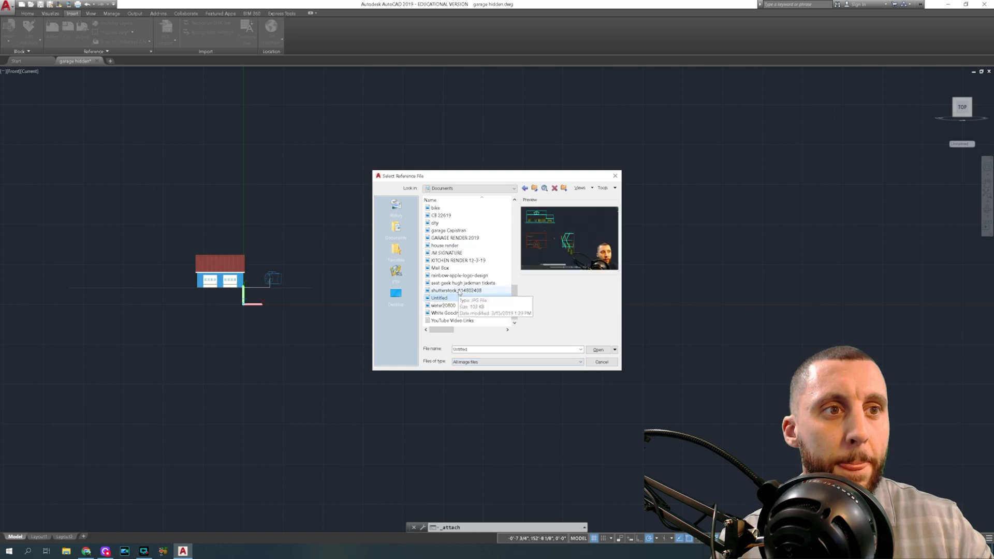
scroll(451, 274, "up", 2)
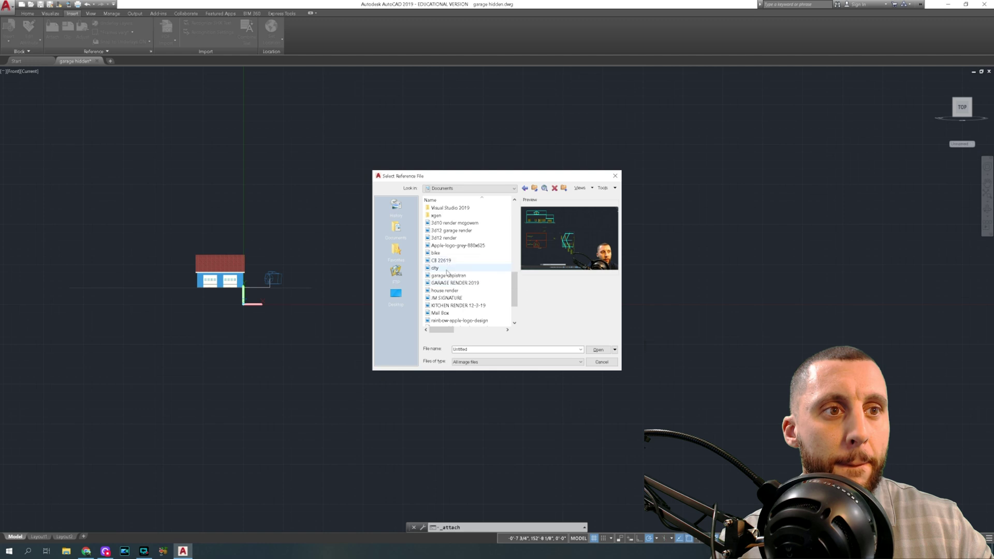
scroll(460, 285, "up", 10)
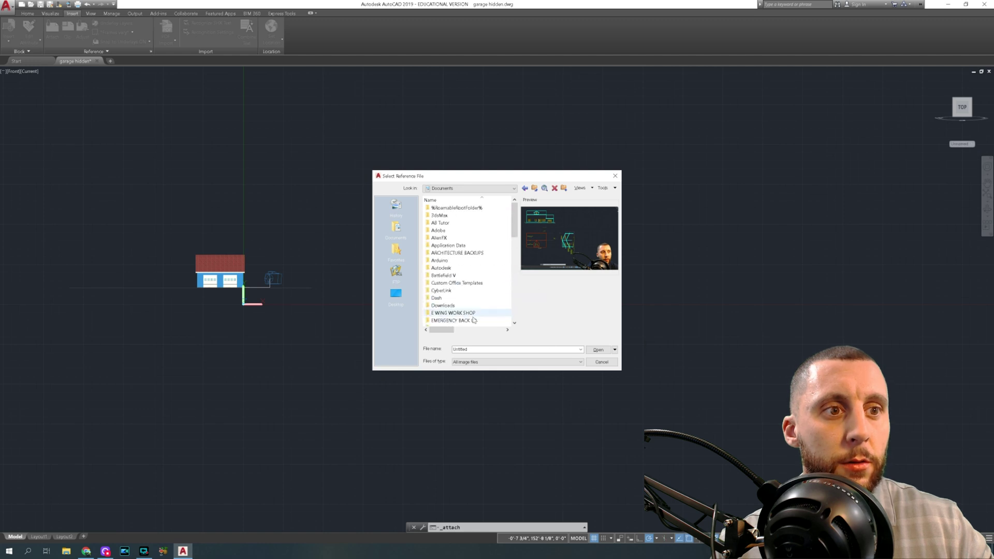
mouse_move(442, 329)
left_mouse_down()
mouse_move(461, 329)
mouse_move(432, 333)
left_mouse_up()
left_click(590, 361)
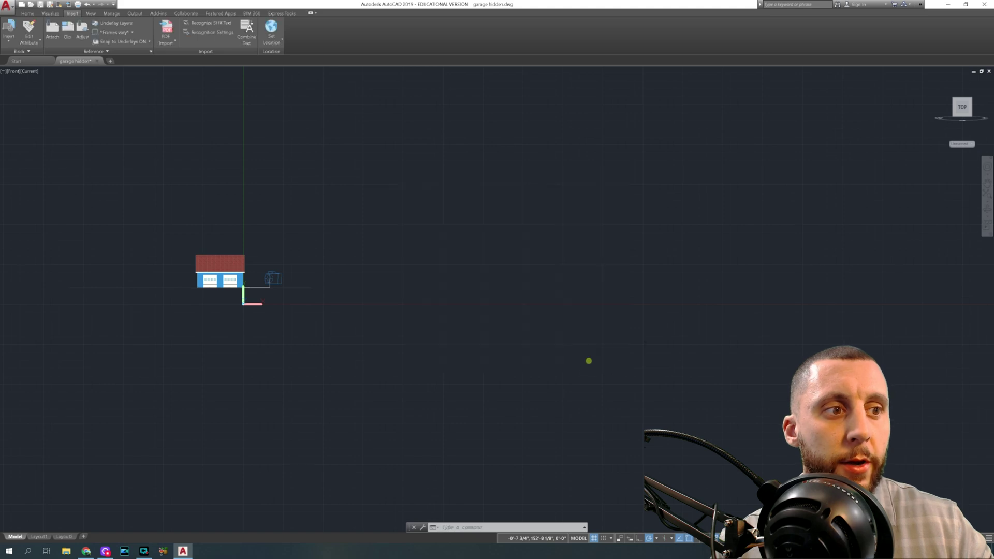
Step: Save the Blue Sky and Red Sun image to Documents as blue_skies
left_click(86, 551)
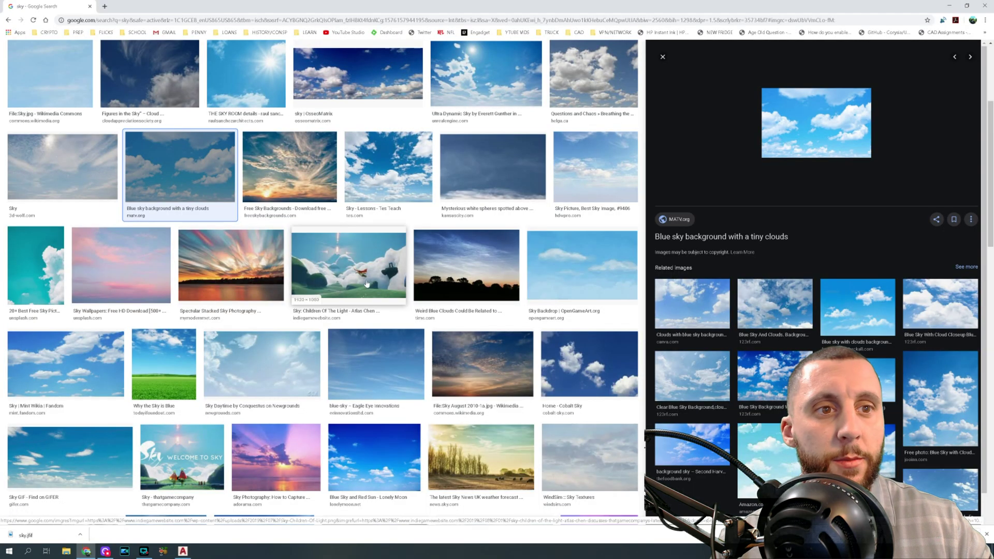
scroll(277, 253, "down", 2)
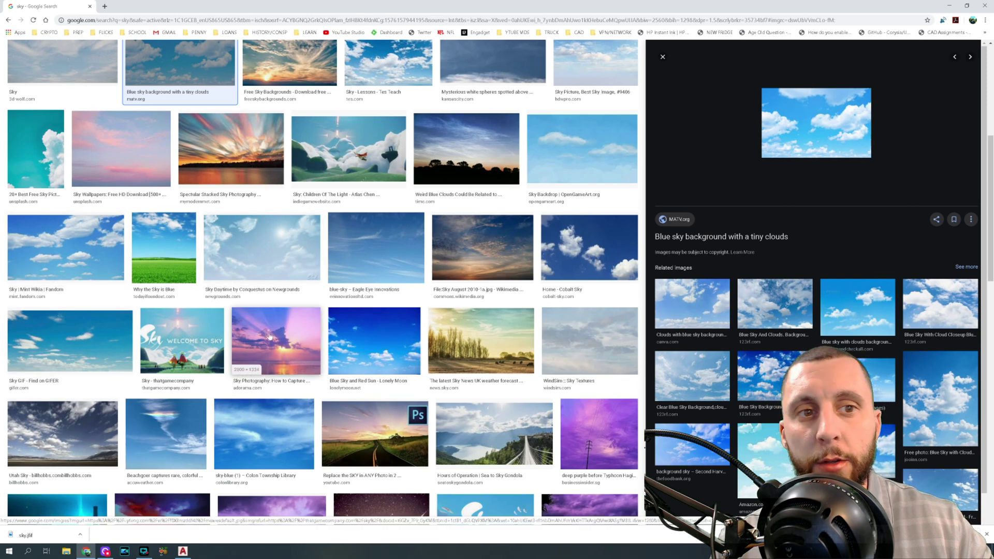
left_click(371, 339)
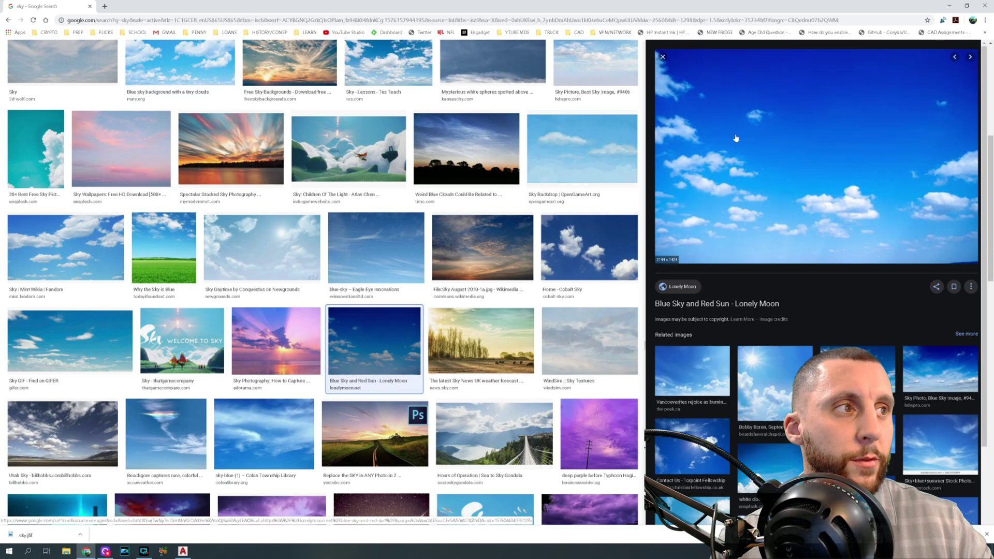
right_click(754, 133)
left_click(787, 214)
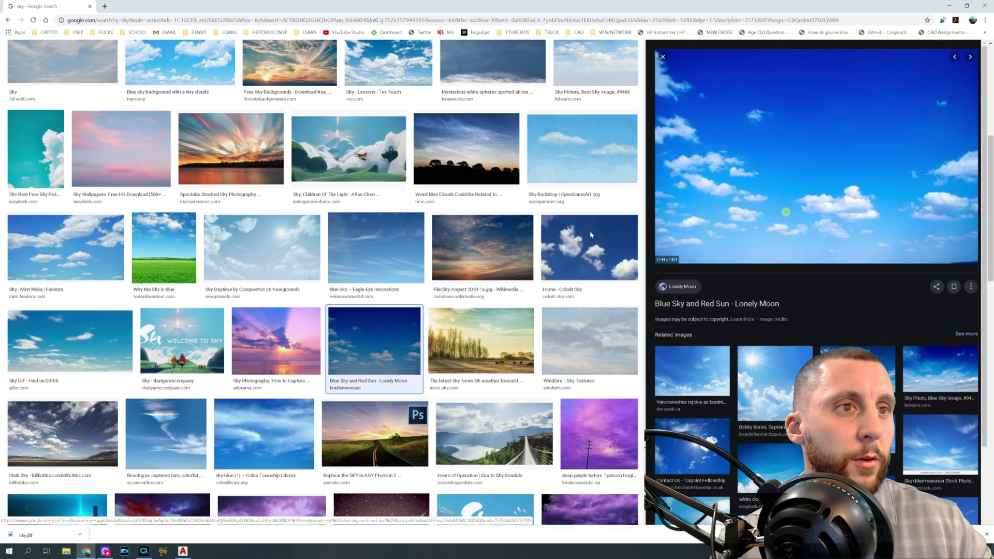
left_click(34, 73)
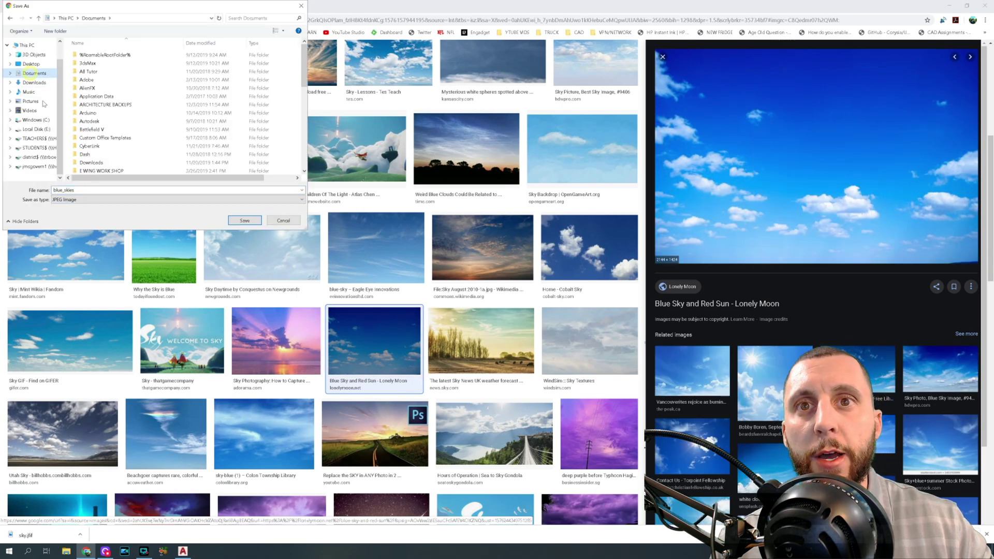
left_click(245, 220)
Step: Back in AutoCAD, choose blue_skies as the image to attach
left_click(184, 552)
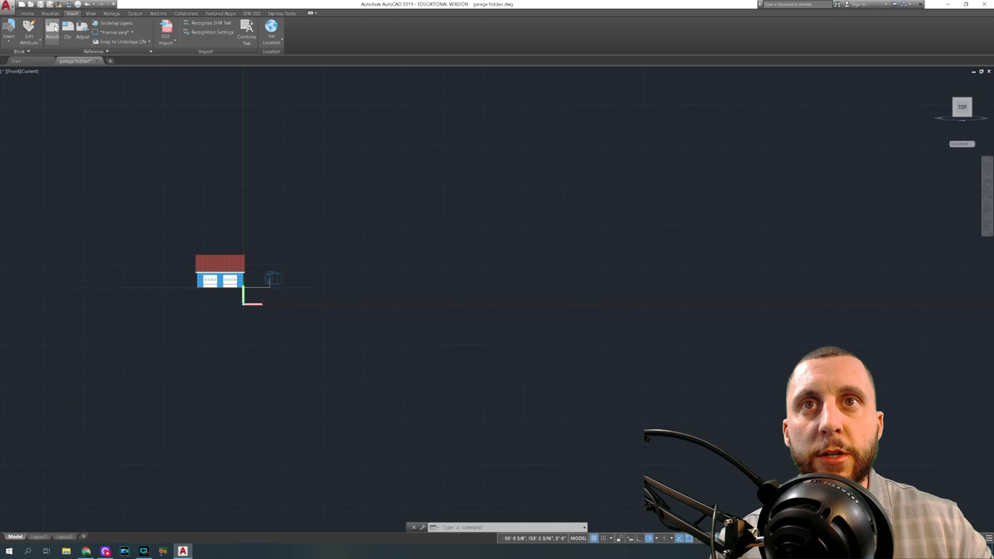
left_click(53, 28)
double_click(444, 209)
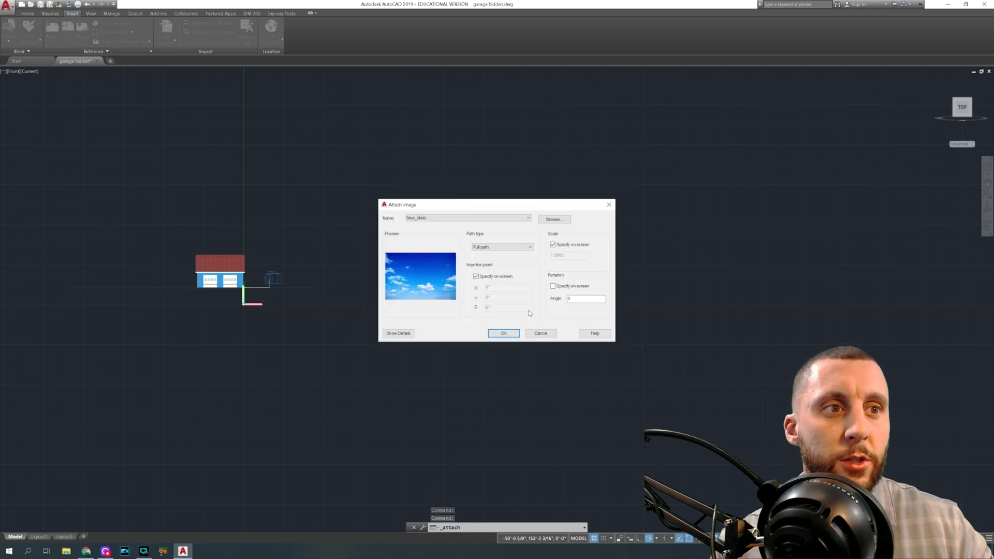
Step: Attach blue_skies with default settings, placed to the right of the garage
left_click(506, 334)
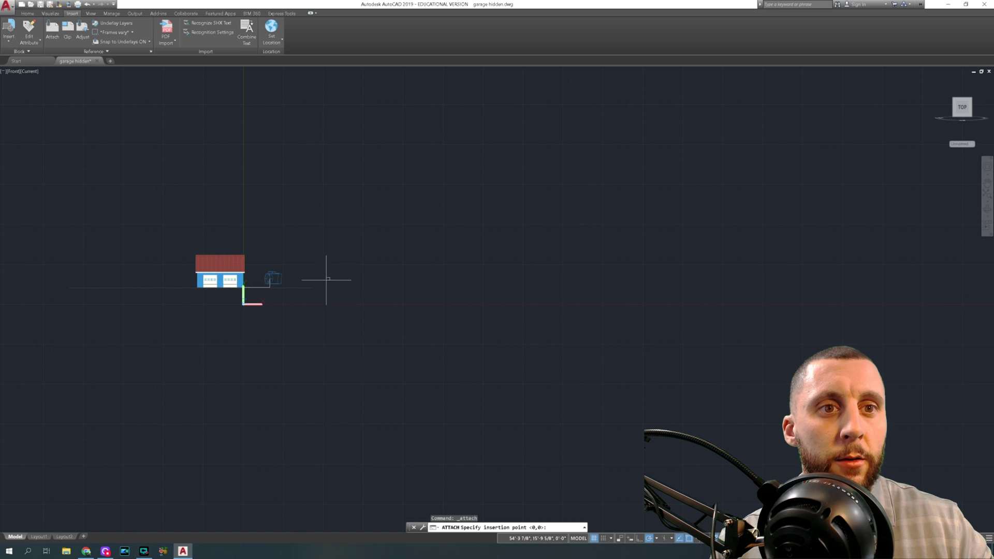
left_click(327, 280)
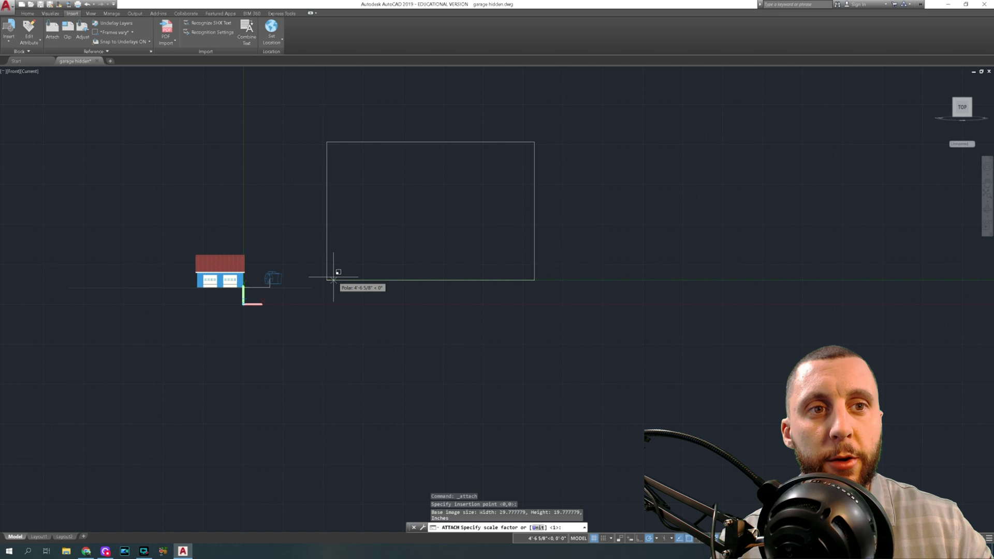
left_click(333, 278)
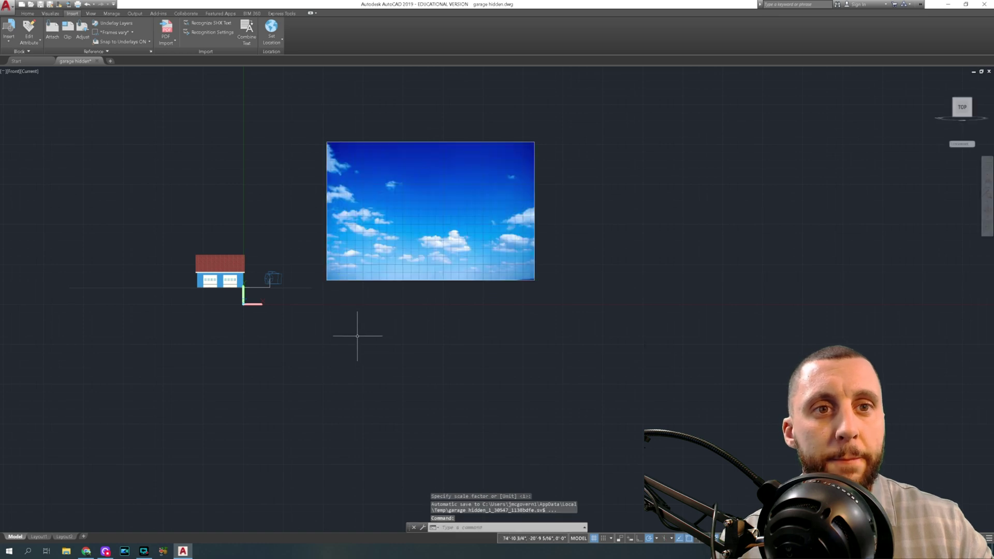
Step: Use the Top view and 2D Wireframe style, then orbit to see house, site and sky
middle_click_drag(355, 295, 120, 106, "shift")
left_click(21, 71)
left_click(32, 84)
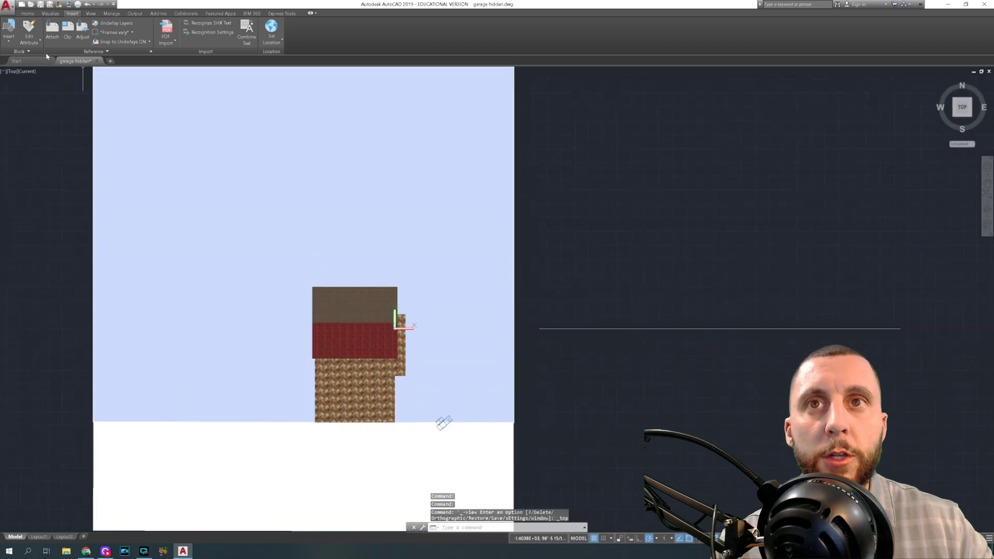
left_click(29, 71)
left_click(45, 89)
middle_click_drag(326, 235, 273, 193, "shift")
Step: Draw a closed triangle of lines starting from the site's back corner
left_click(27, 13)
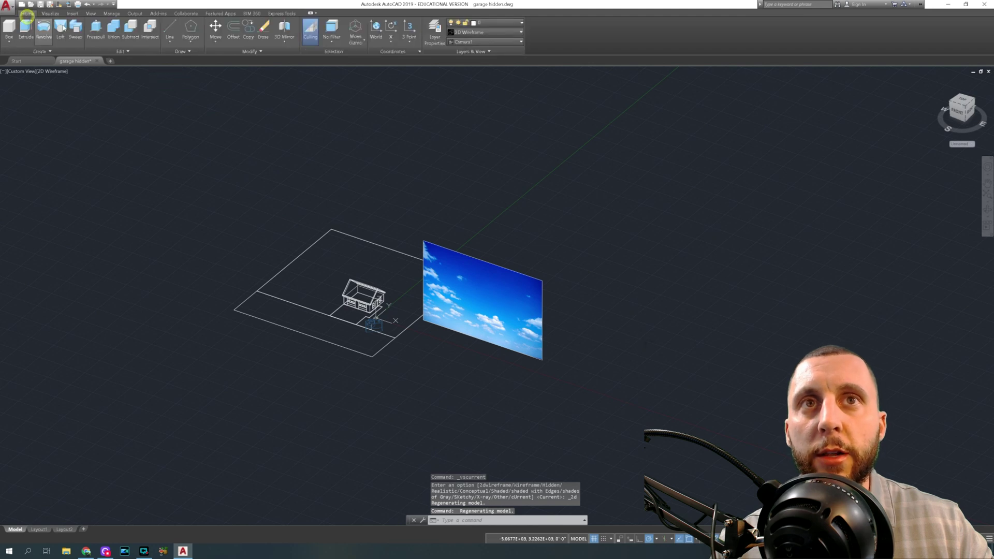
left_click(169, 28)
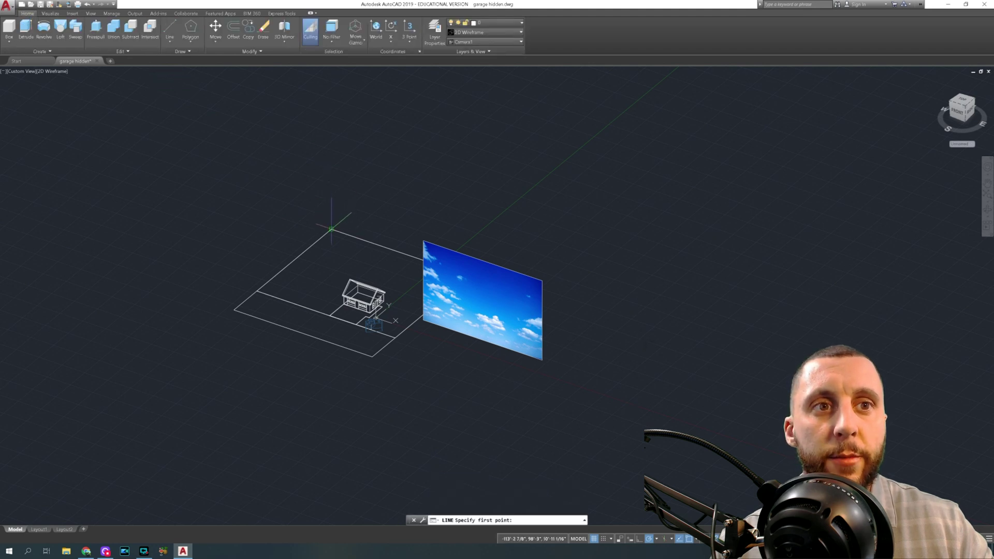
left_click(332, 229)
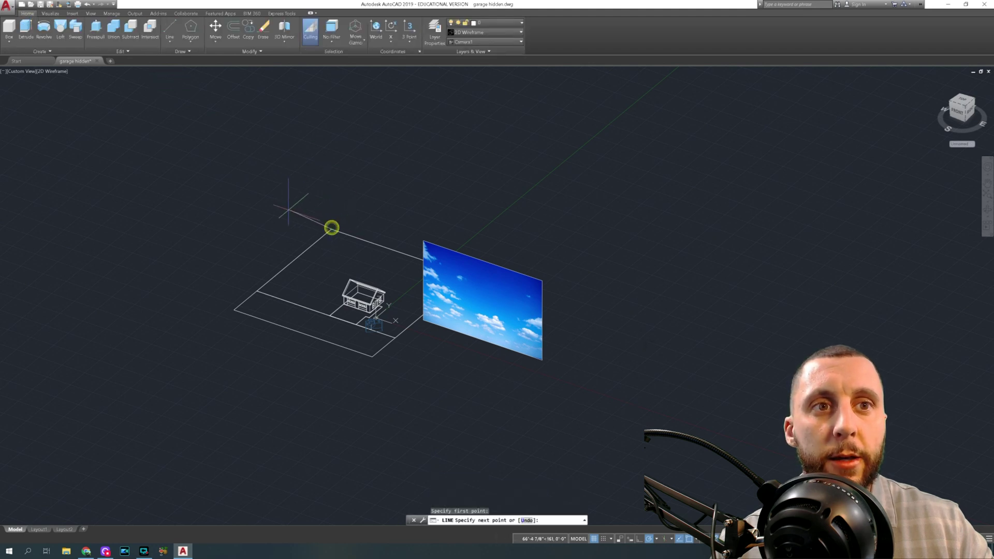
left_click(199, 184)
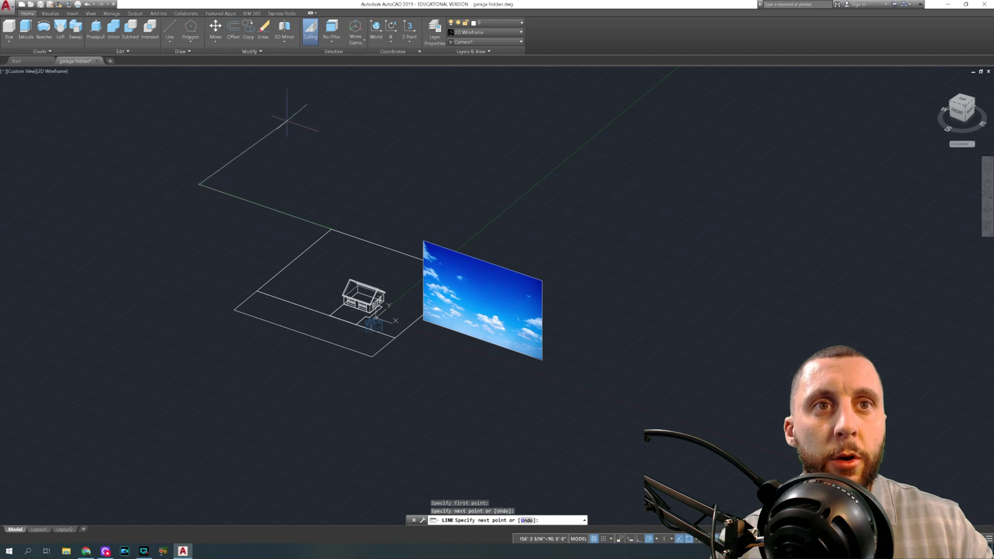
left_click(321, 83)
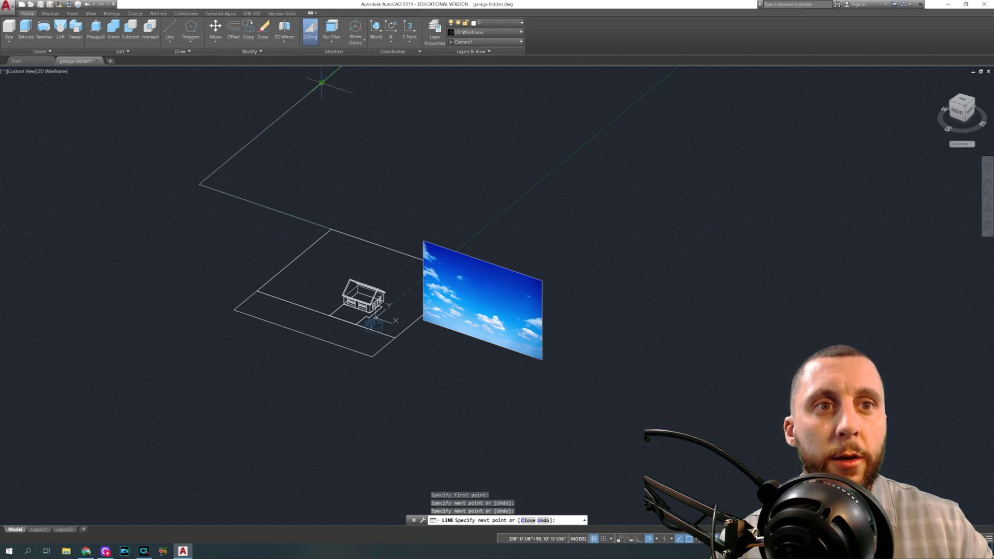
left_click(498, 141)
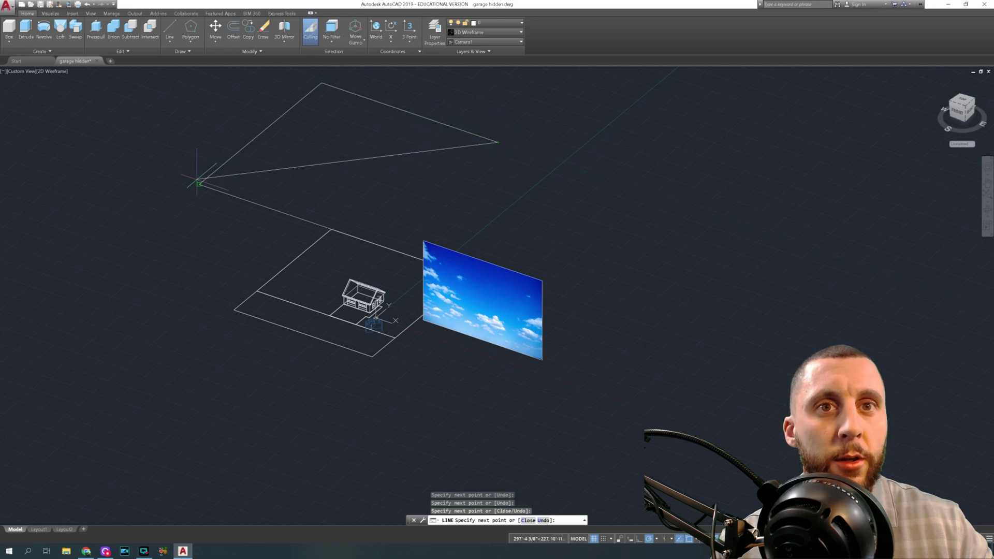
left_click(200, 184)
key("Escape")
Step: Delete the extra lines, keeping only the long straight line
left_click(344, 98)
left_click(268, 200)
left_click(247, 222)
key("Delete")
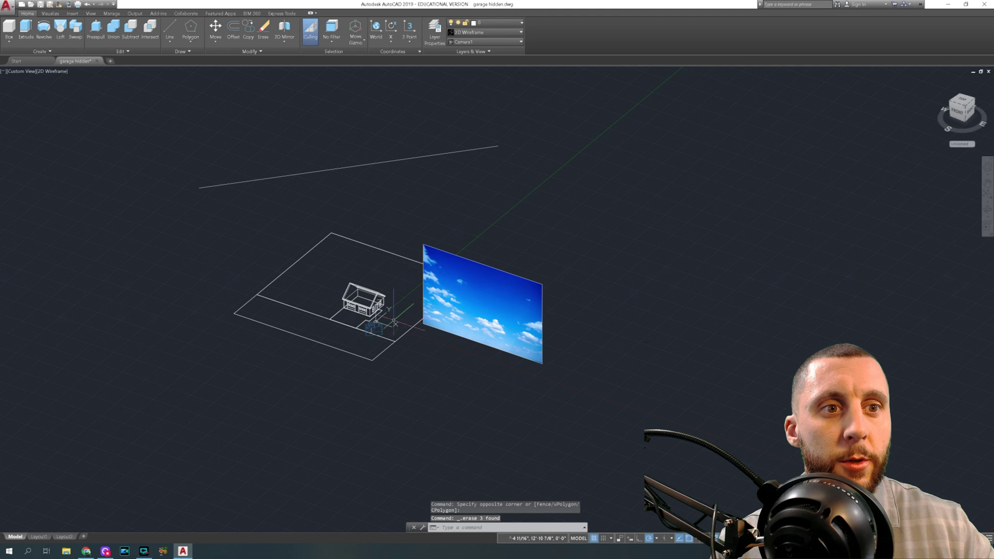
Step: Move the long line 10 feet along the Z axis
left_click(331, 172)
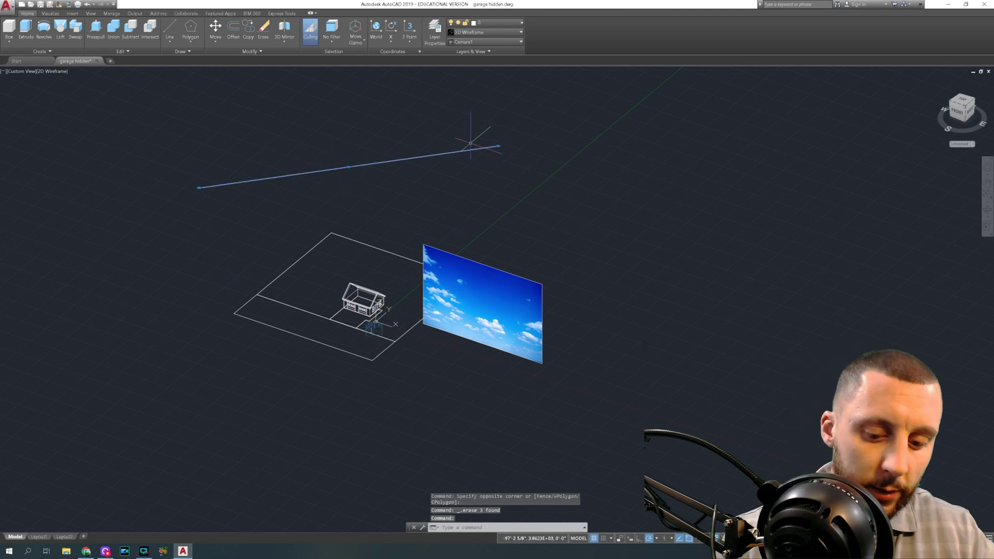
type("m")
key("Return")
left_click(548, 130)
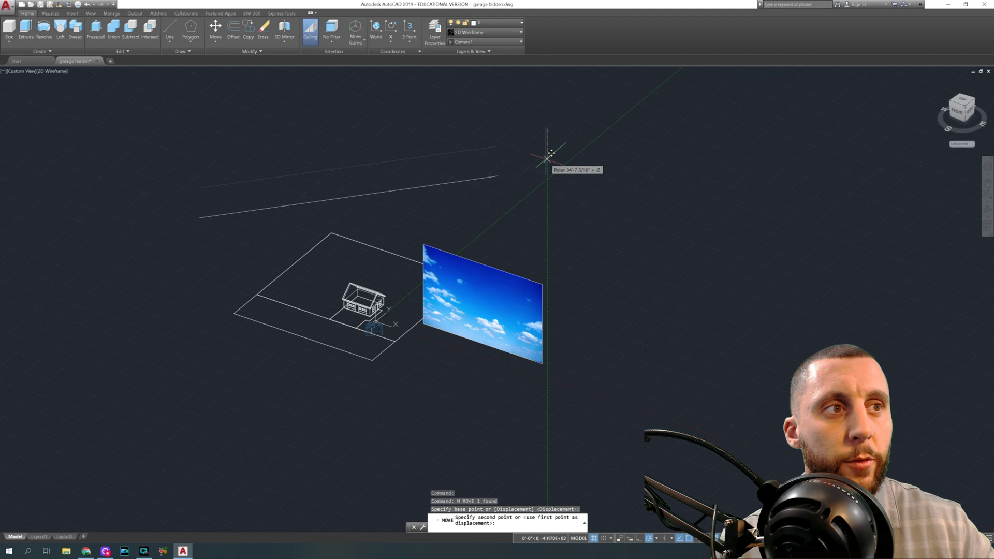
type("10")
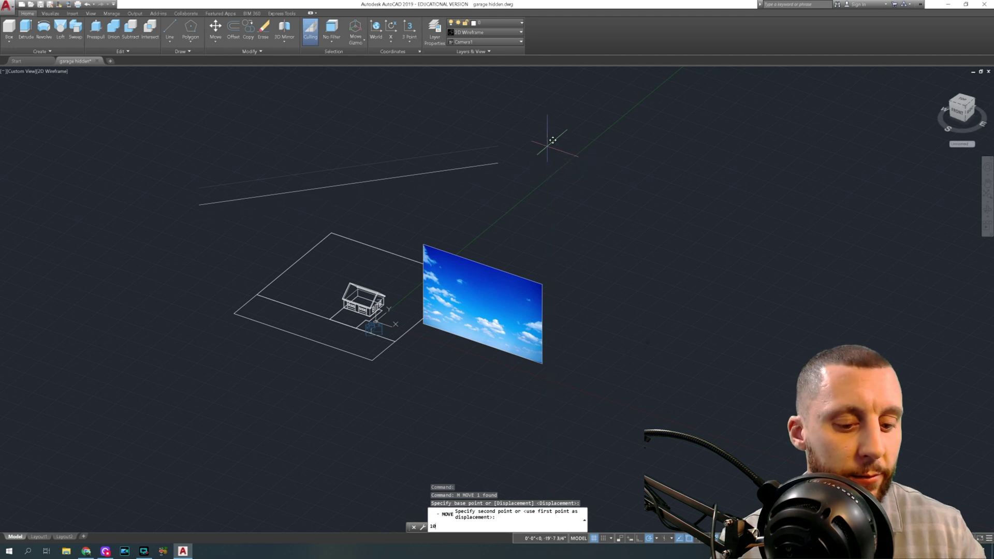
key("Return")
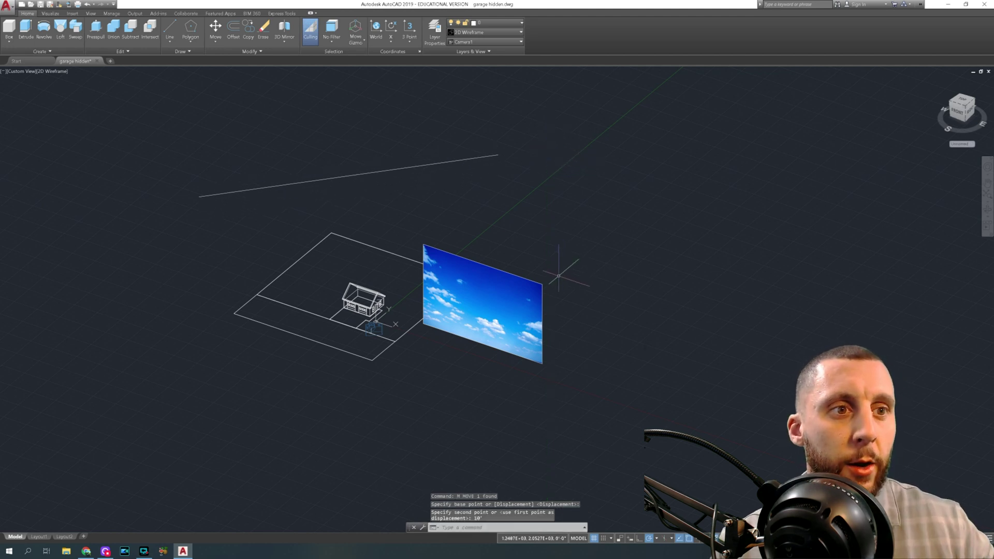
type("align")
key("Return")
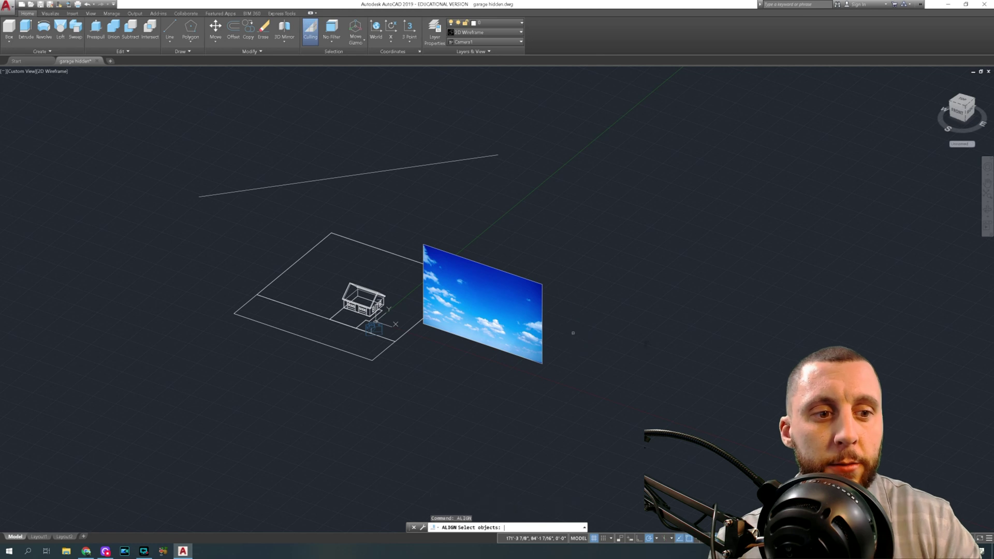
Step: Align the sky image's bottom corners to the line's endpoints, standing it upright
left_click(452, 333)
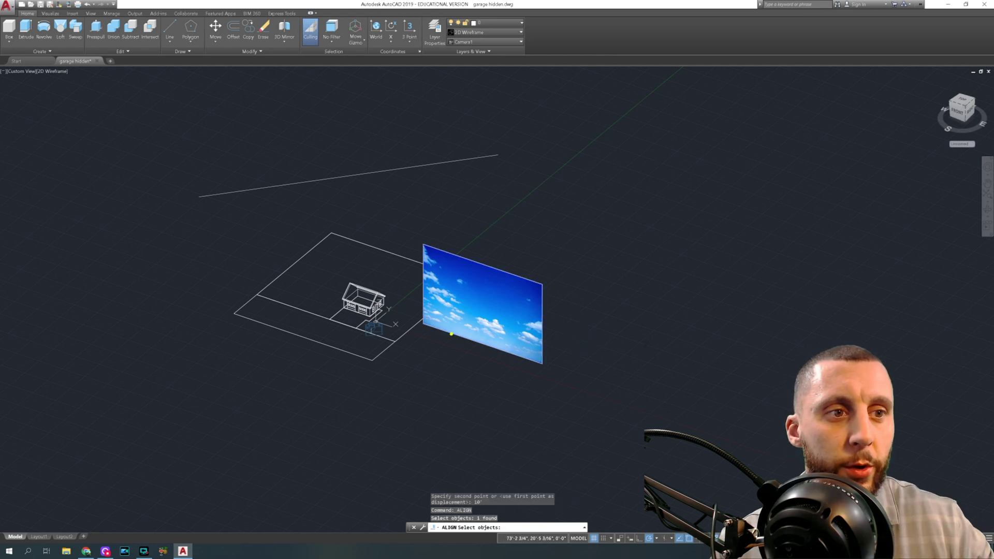
key("Return")
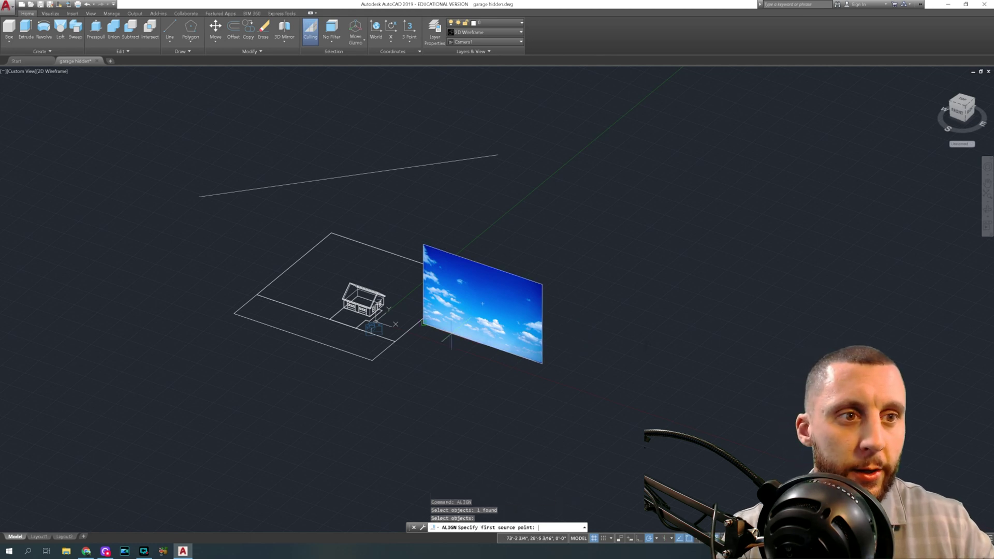
left_click(424, 323)
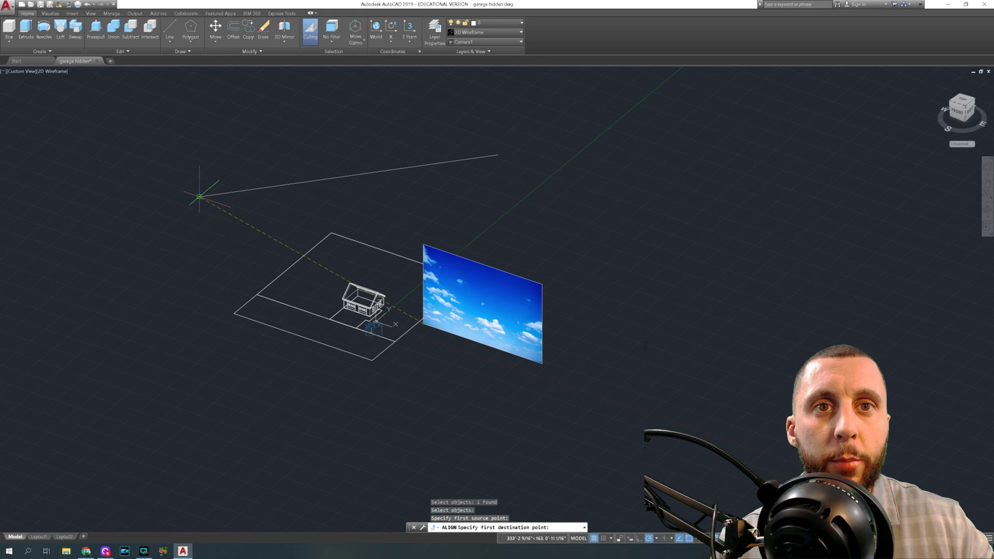
left_click(200, 197)
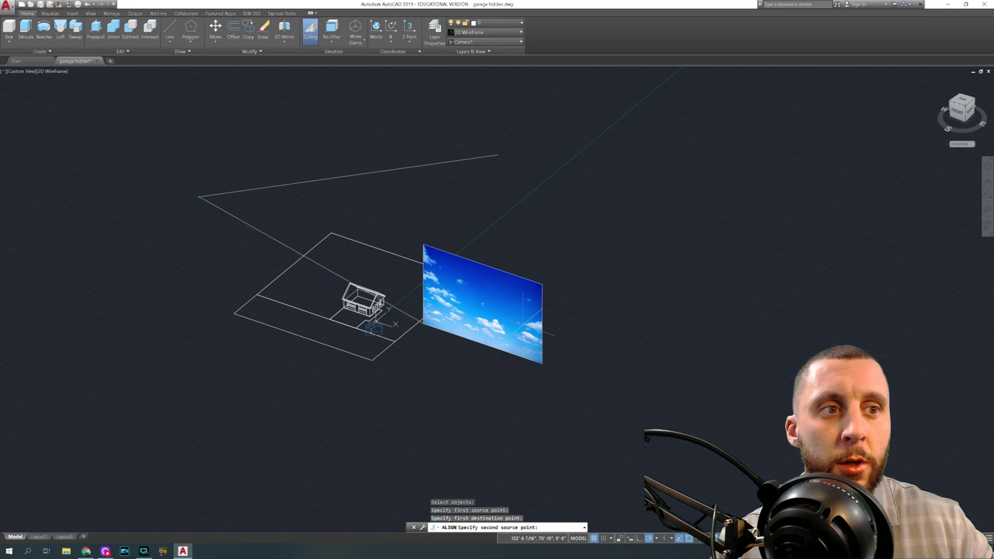
left_click(542, 364)
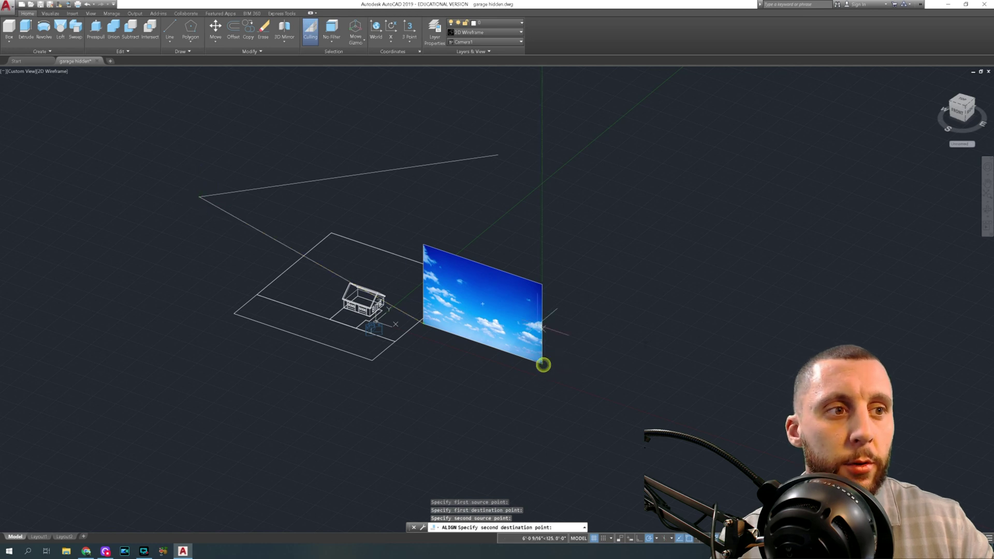
left_click(497, 154)
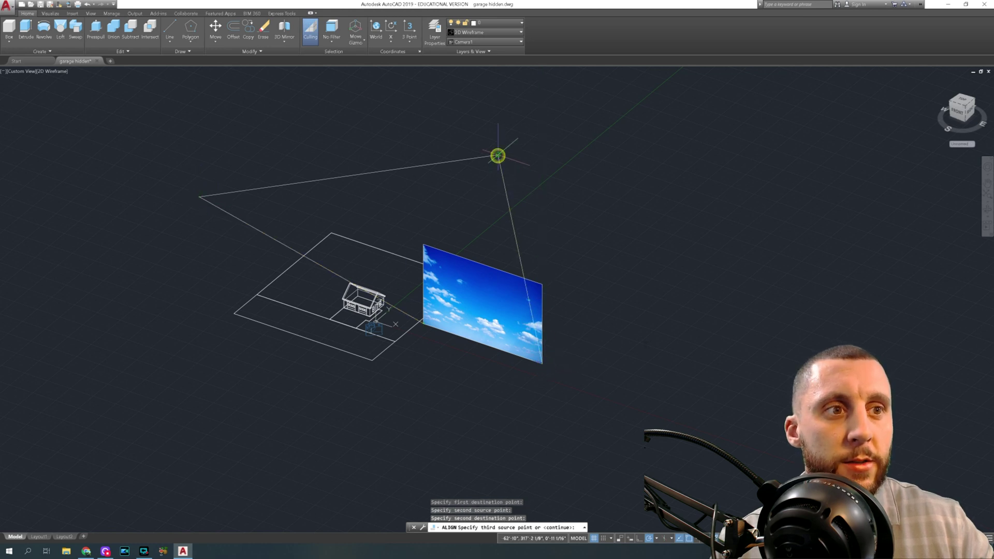
left_click(423, 243)
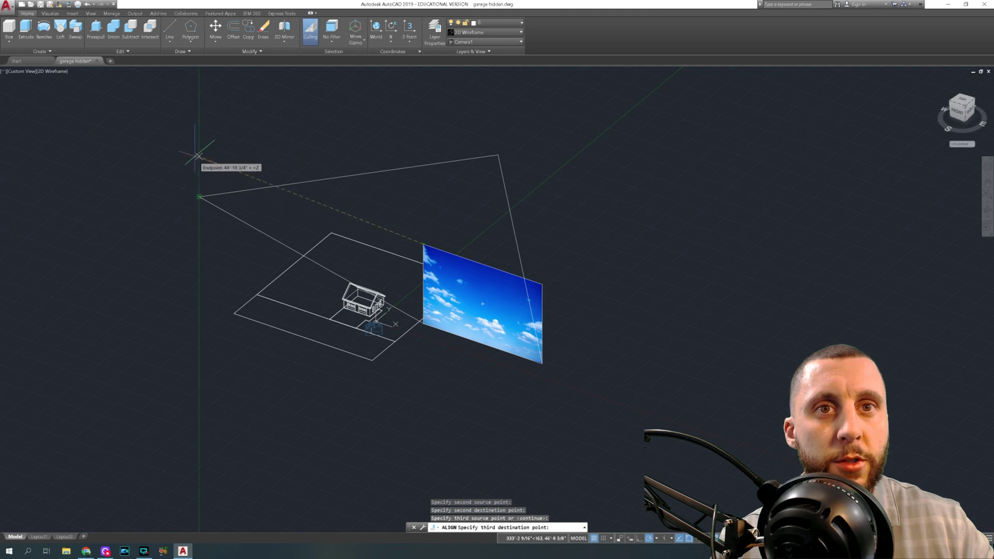
left_click(198, 76)
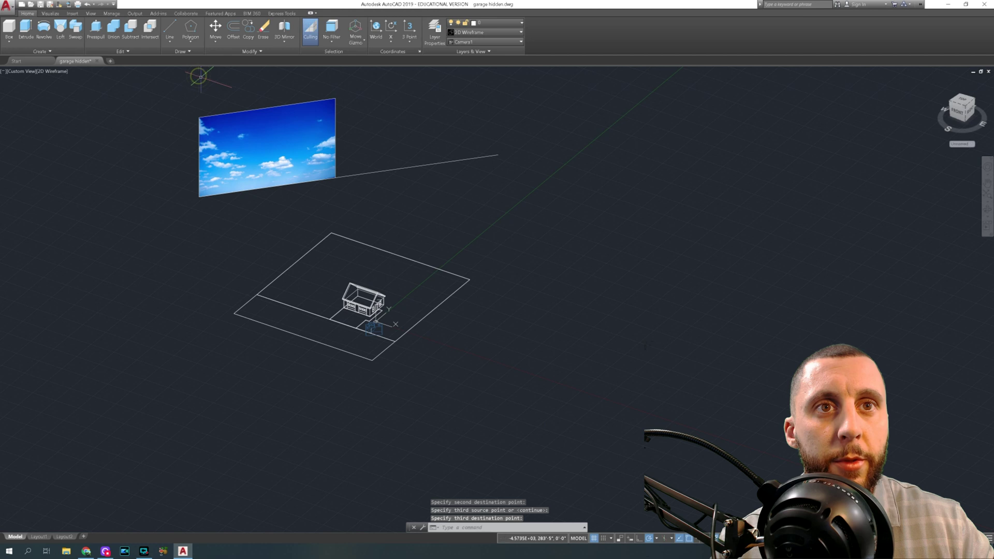
left_click(391, 155)
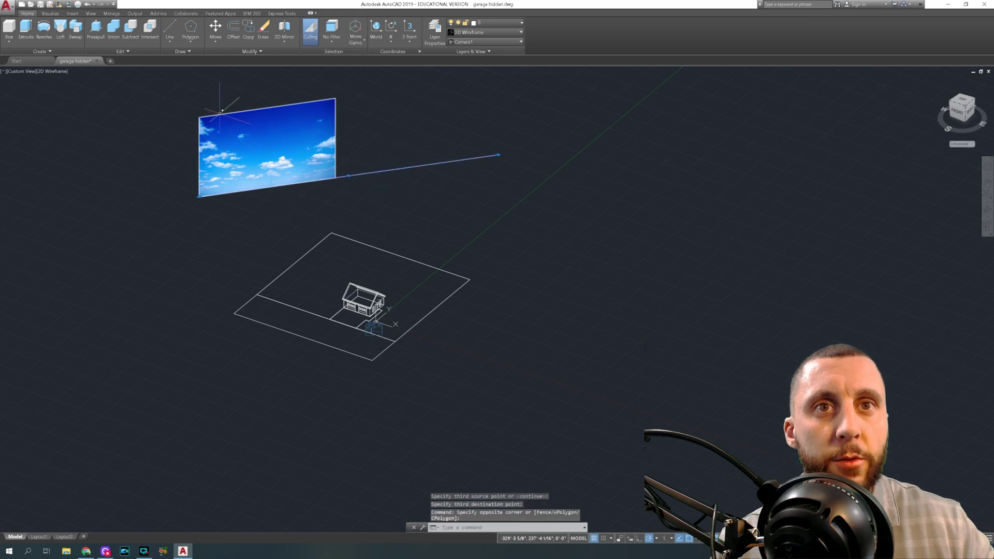
key("Escape")
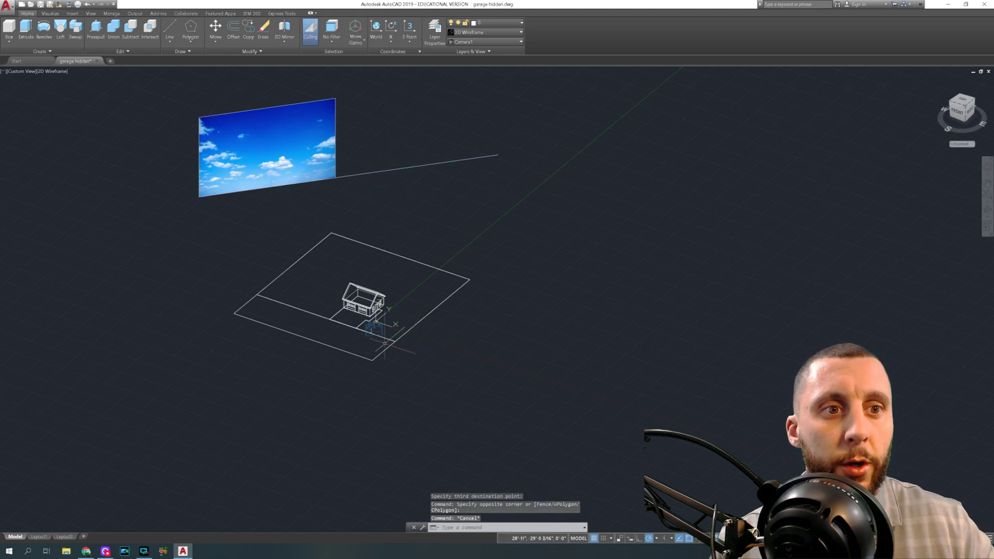
Step: Scale the sky image by a factor of 5 from its lower-left corner
left_click(374, 329)
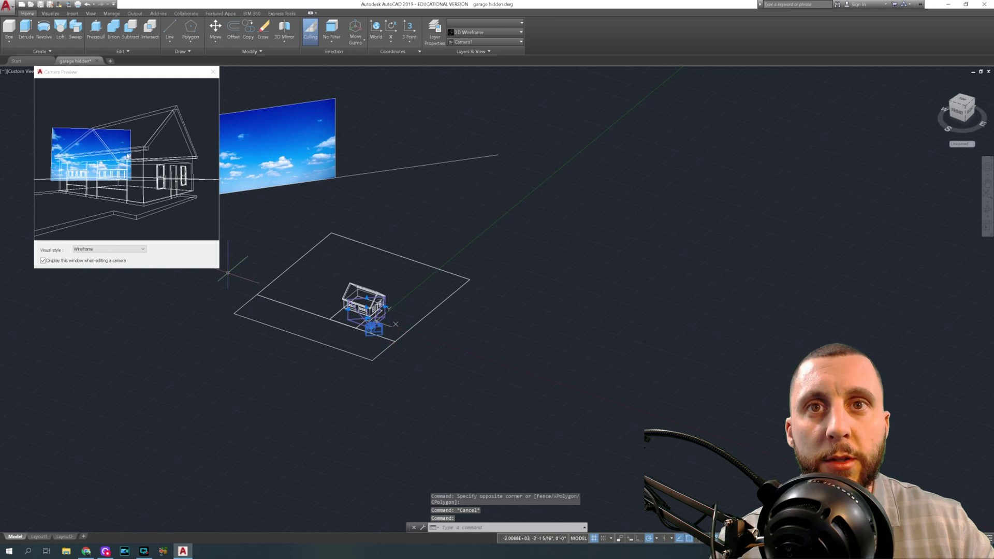
key("Escape")
left_click(329, 133)
type("ca")
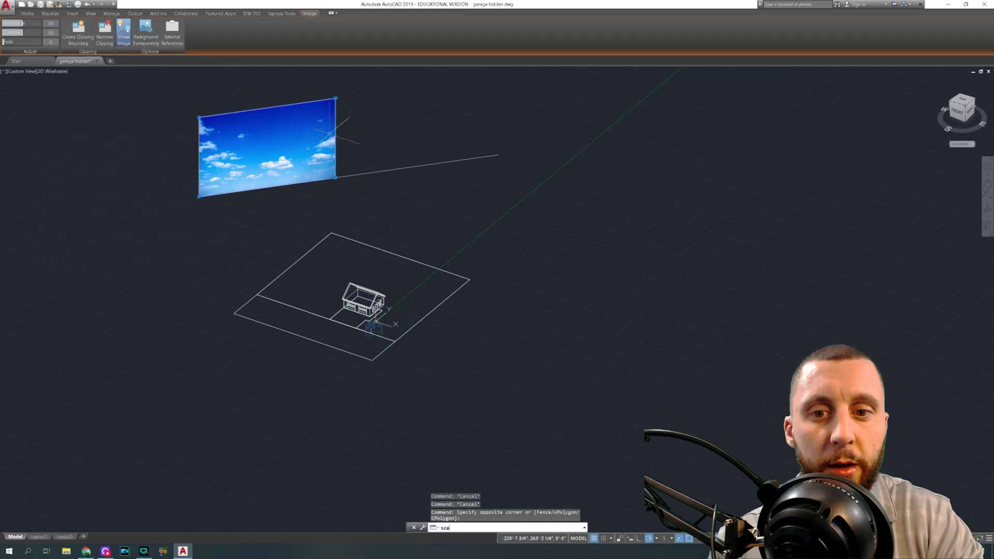
key("Return")
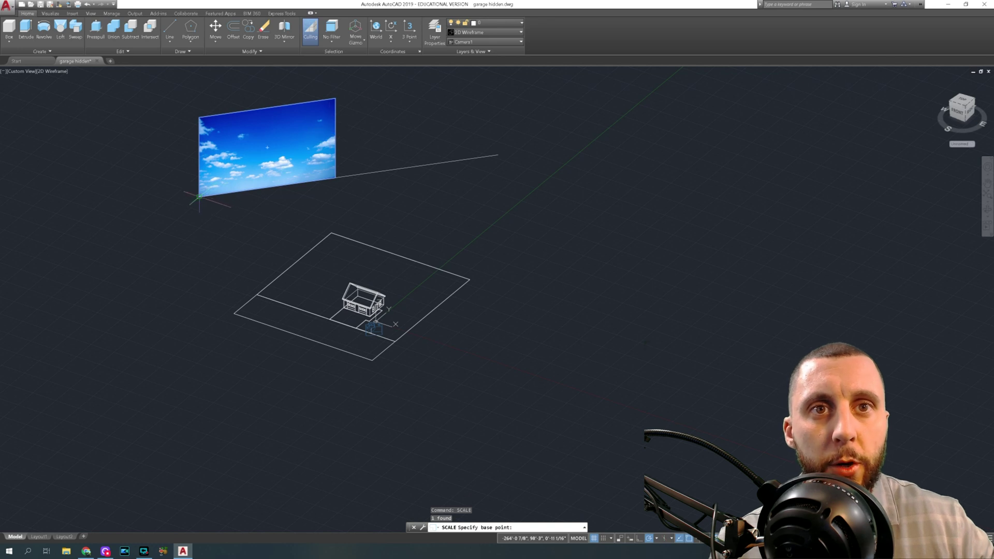
left_click(199, 197)
scroll(251, 158, "down", 2)
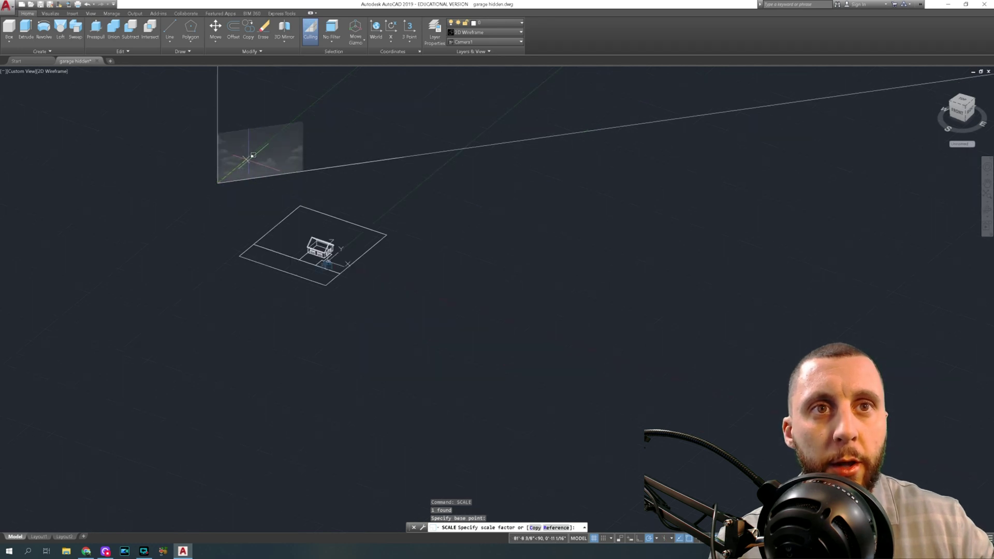
scroll(252, 156, "down", 3)
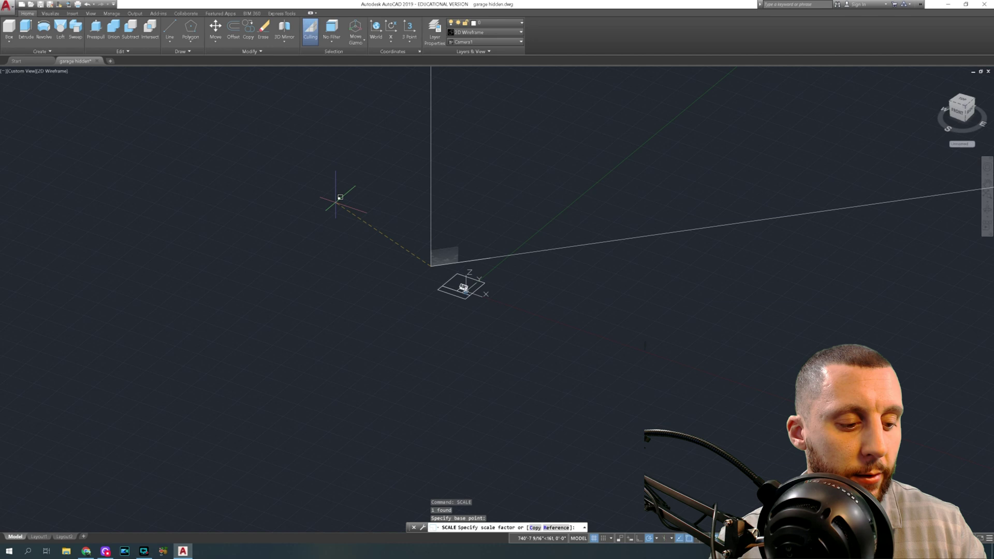
type("5")
key("Return")
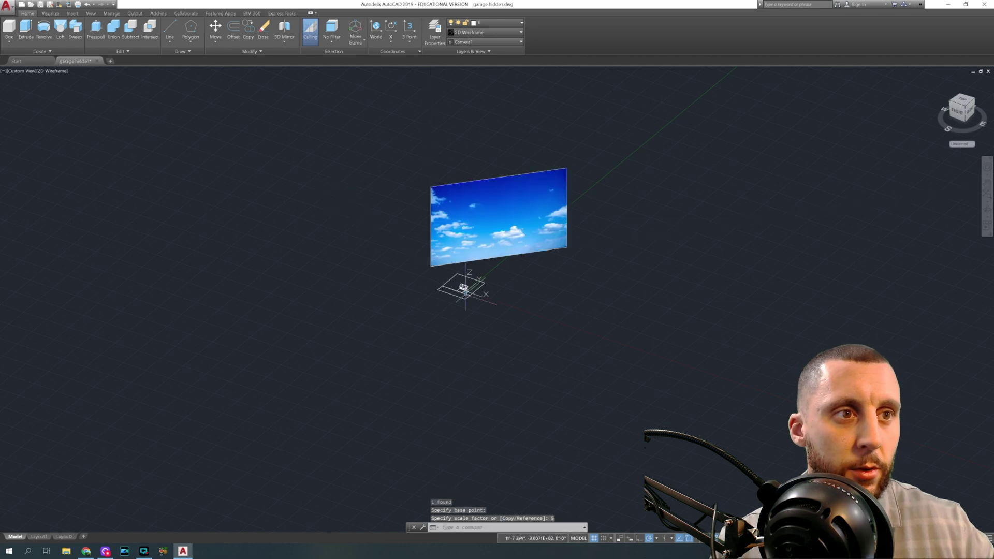
scroll(463, 288, "up", 6)
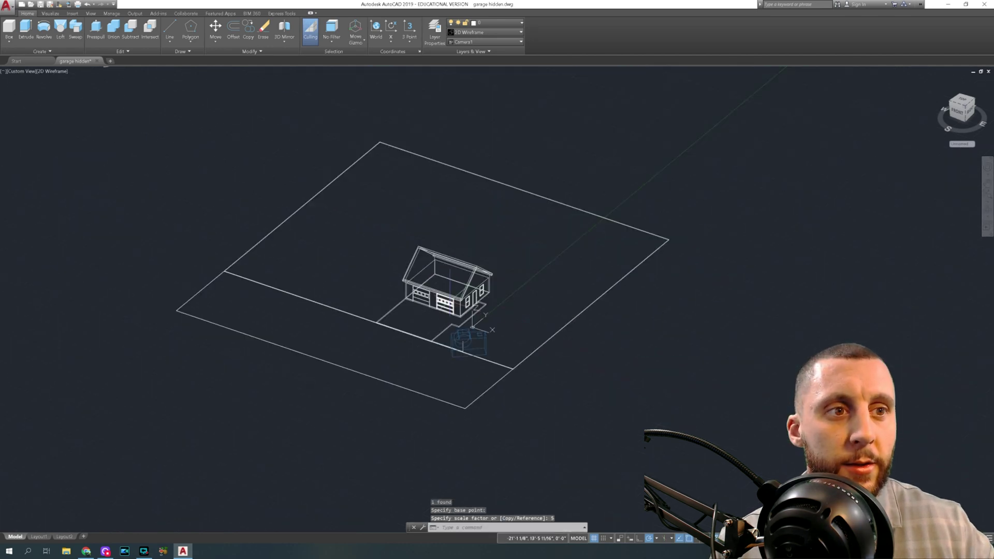
Step: Delete the existing camera from the scene
left_click(469, 334)
left_click(464, 346)
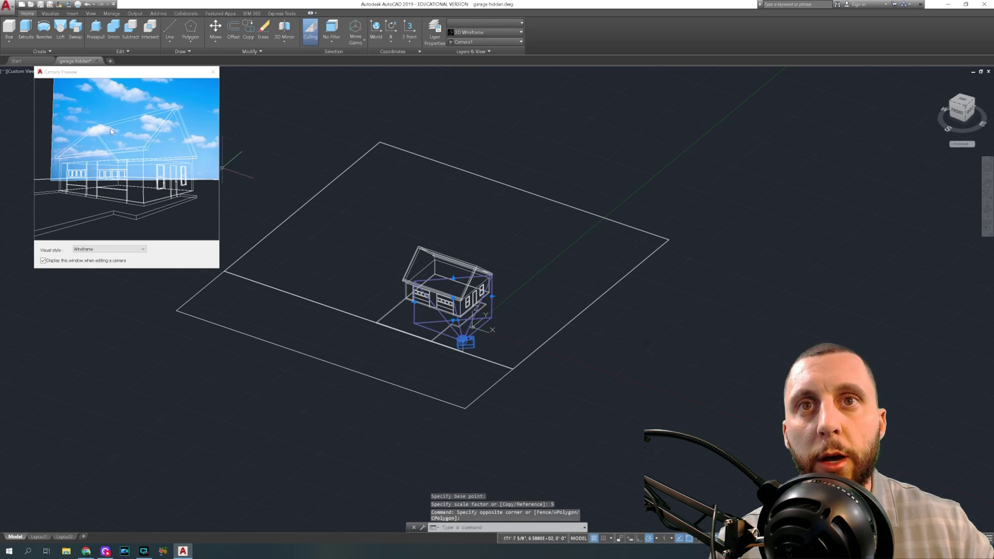
left_click(213, 72)
scroll(330, 168, "down", 6)
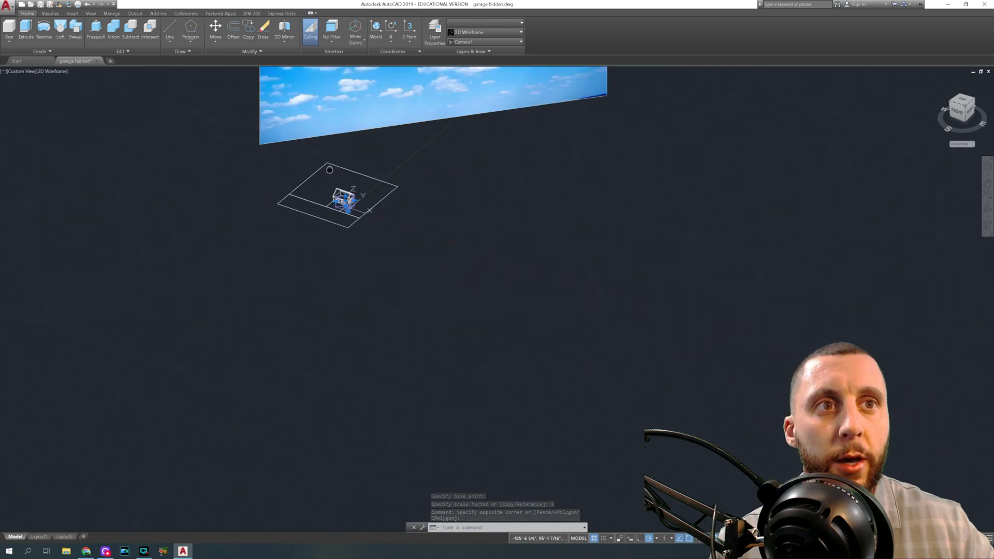
middle_click_drag(330, 169, 321, 242)
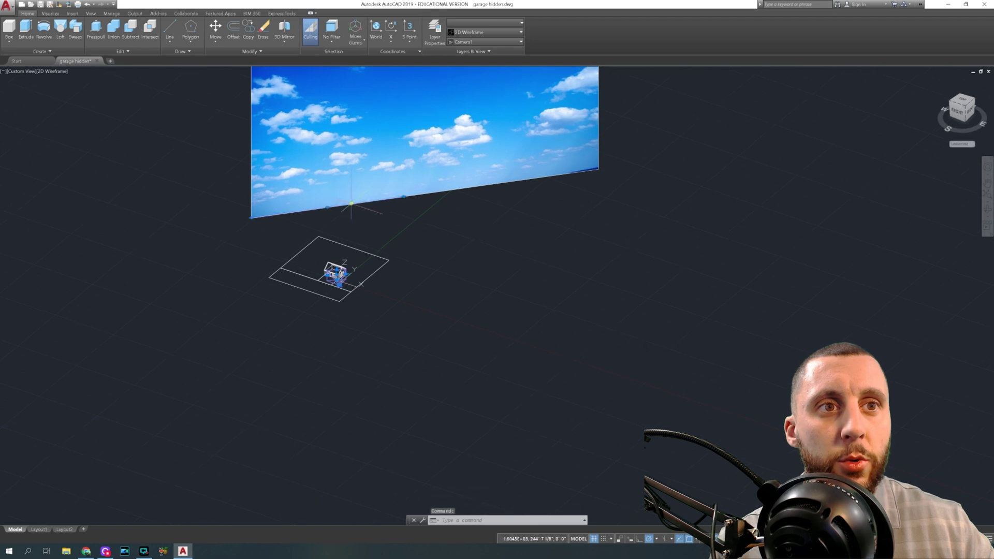
key("Delete")
Step: Start moving the sky image from a picked base point
left_click(406, 219)
left_click(397, 201)
type("m")
key("Return")
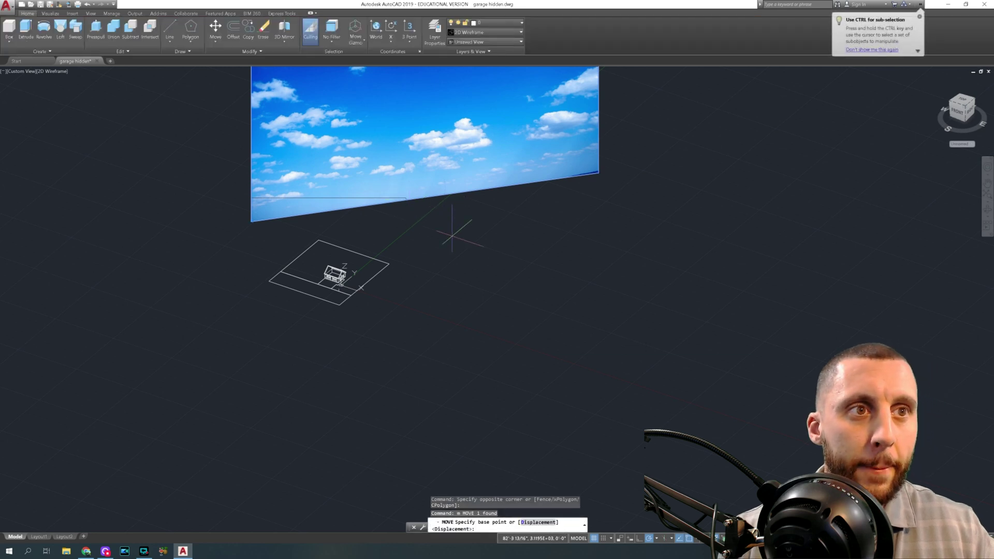
left_click(540, 265)
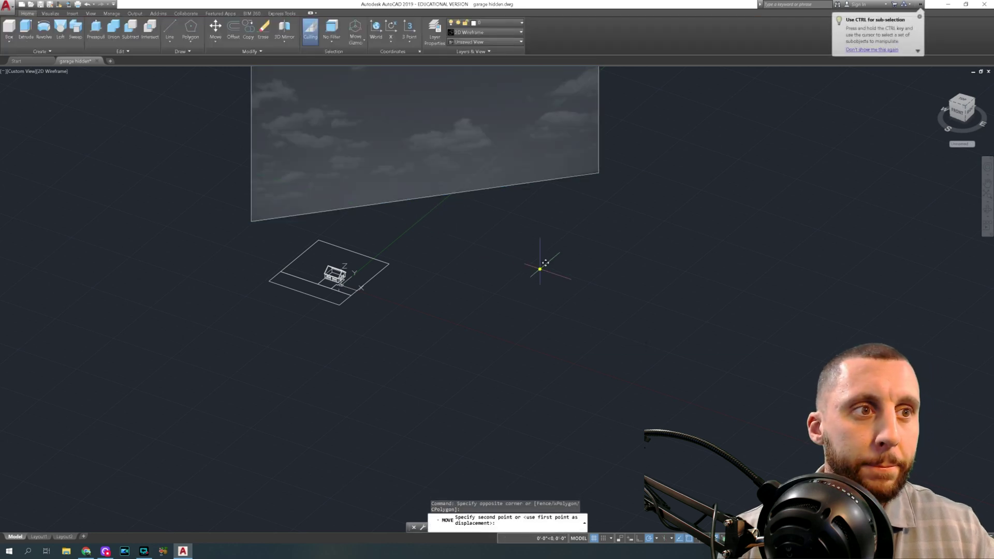
left_click(473, 246)
left_click(387, 197)
left_click(366, 160)
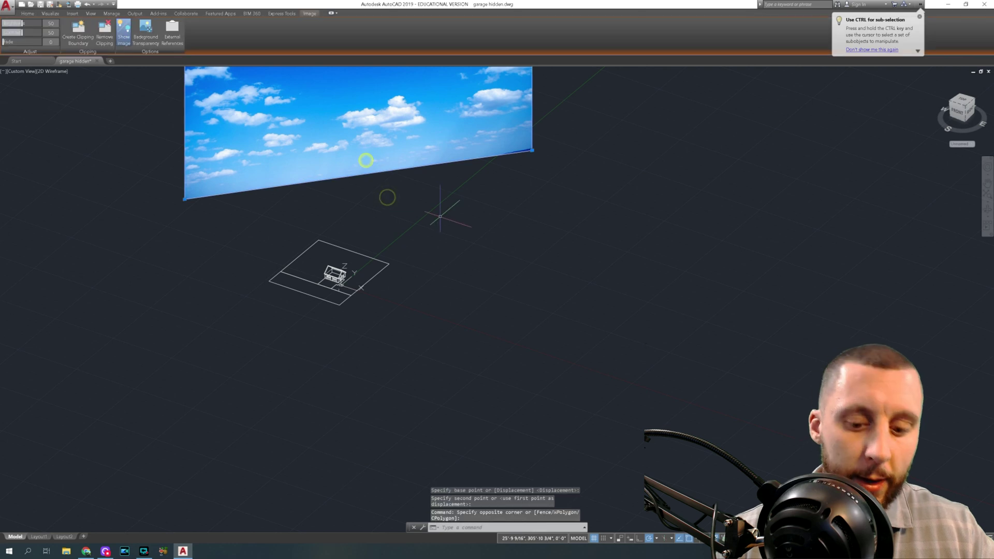
type("m")
key("Return")
left_click(470, 193)
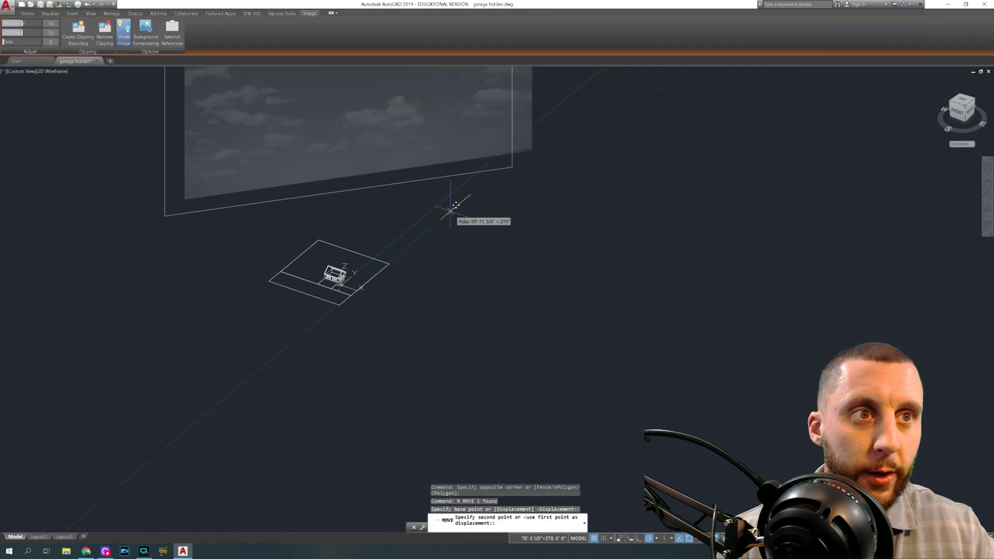
left_click(452, 208)
type("view")
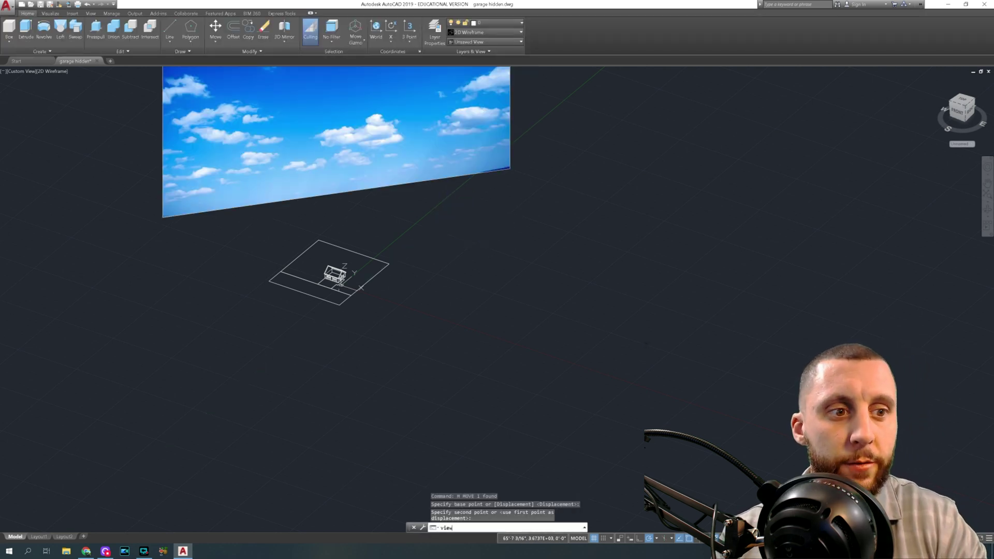
key("Return")
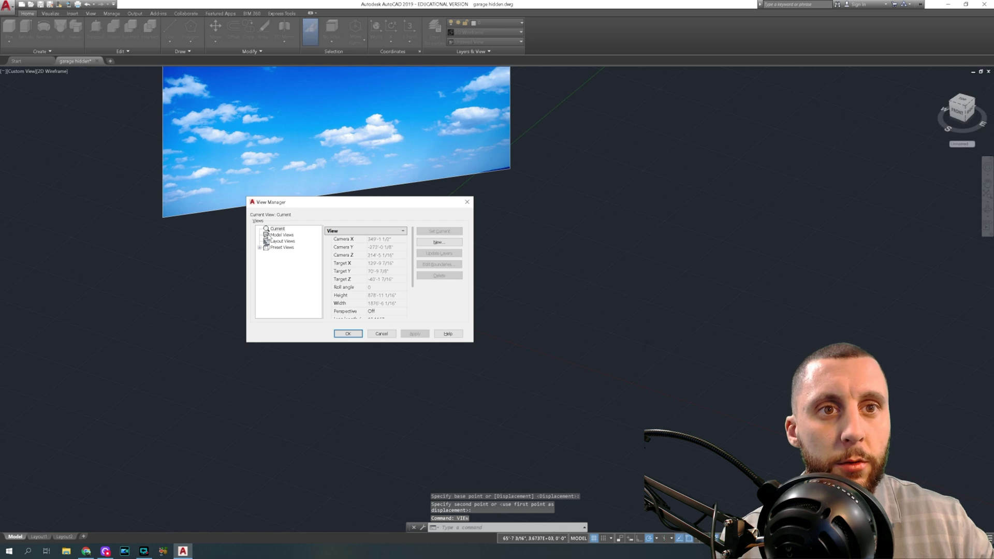
left_click(272, 236)
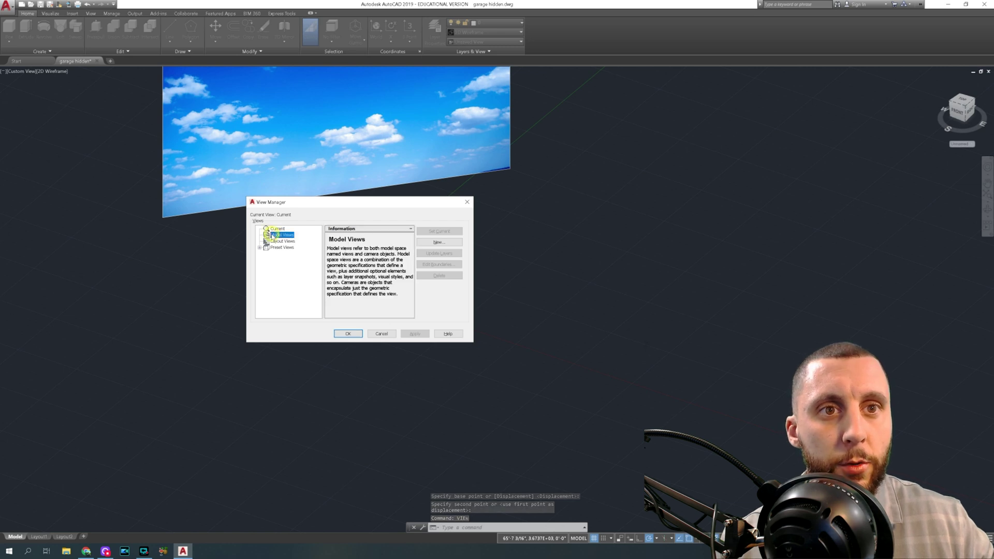
left_click(386, 334)
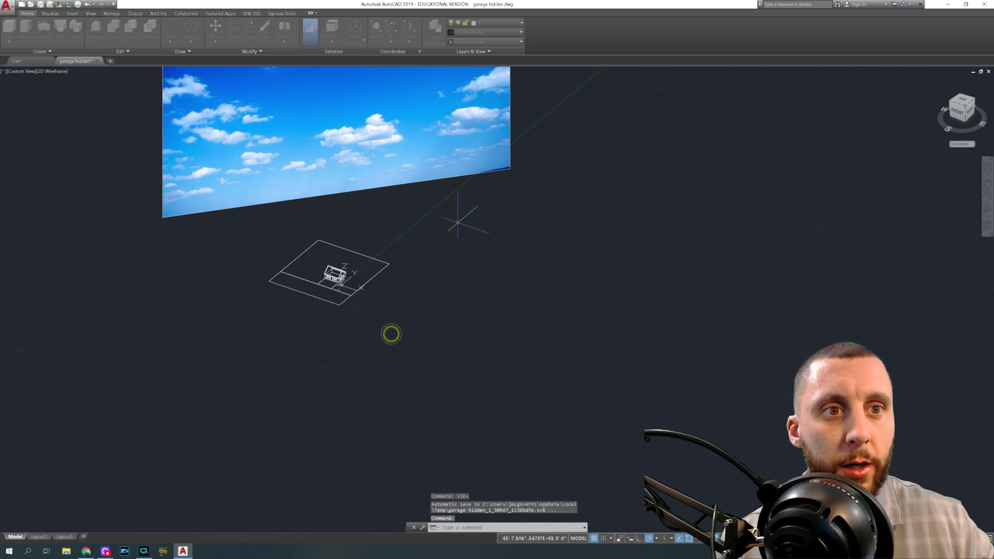
scroll(358, 316, "up", 5)
scroll(311, 321, "up", 5)
Step: Place a new camera in front of the garage, targeted at the garage
key("Escape")
type("camera")
key("Return")
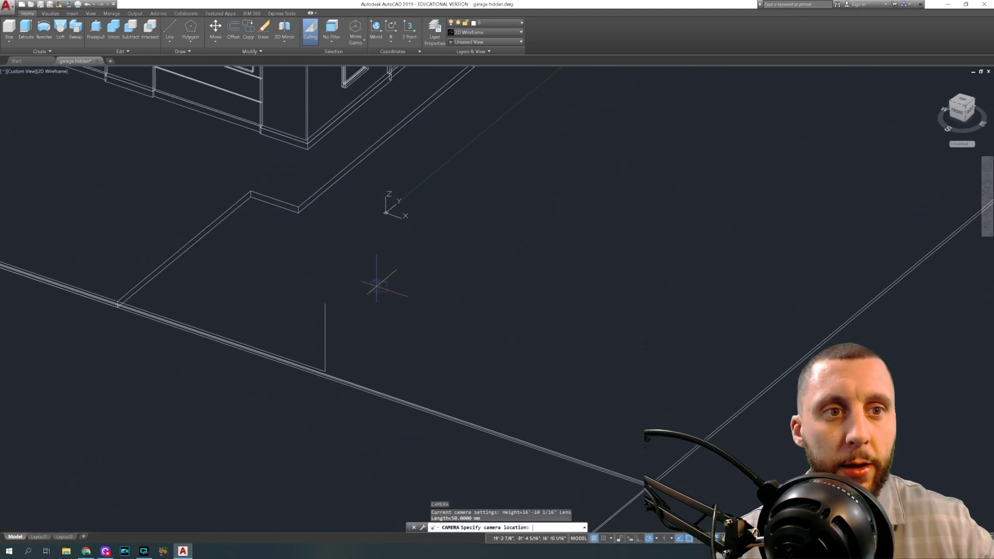
left_click(326, 302)
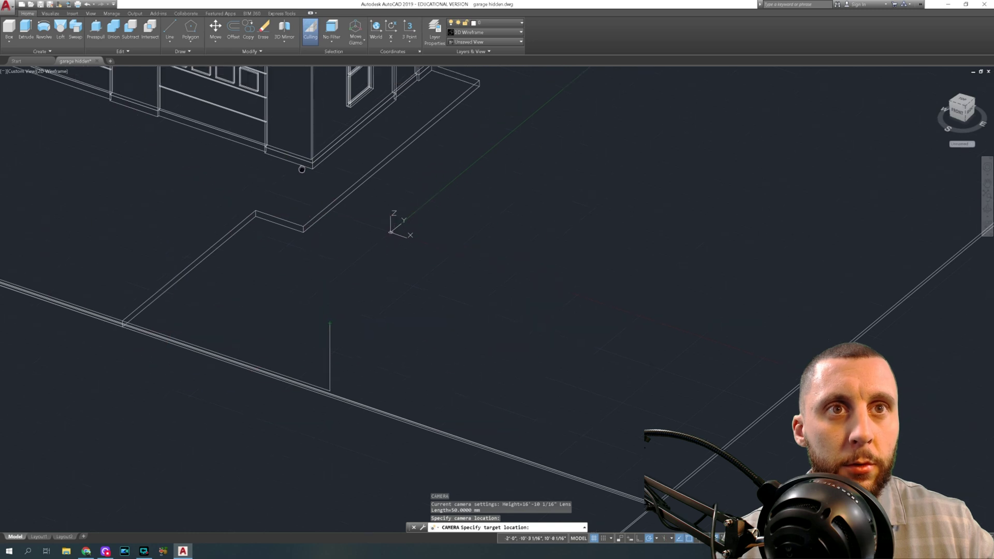
middle_click_drag(269, 103, 350, 262)
left_click(341, 191)
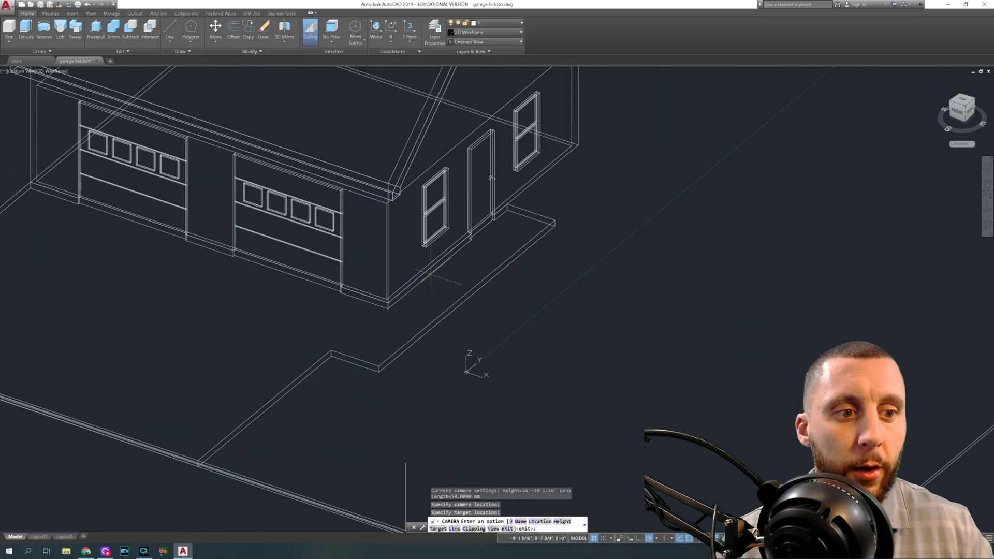
key("Return")
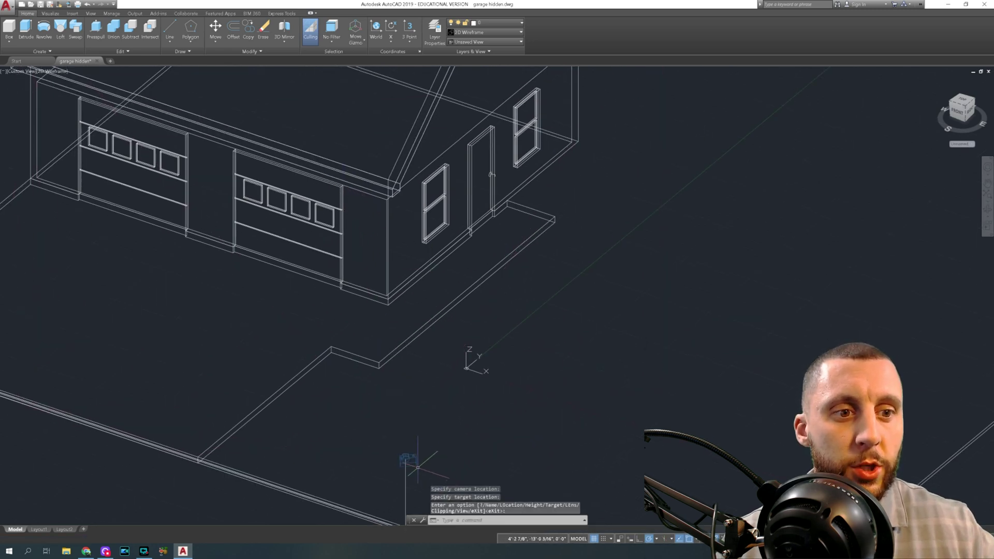
Step: Set the new camera's lens length to 32 mm in its properties
left_click(409, 459)
left_click(408, 459)
right_click(471, 443)
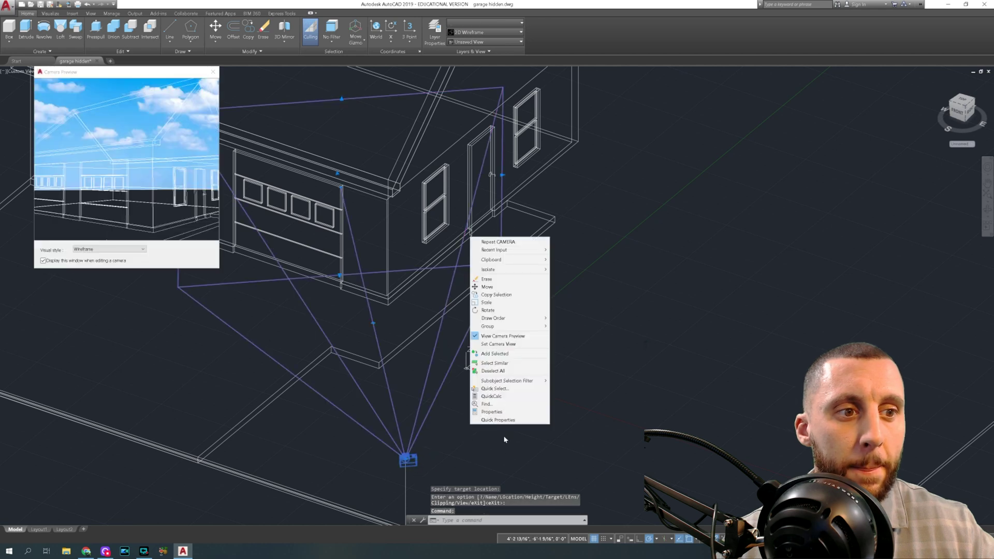
left_click(508, 411)
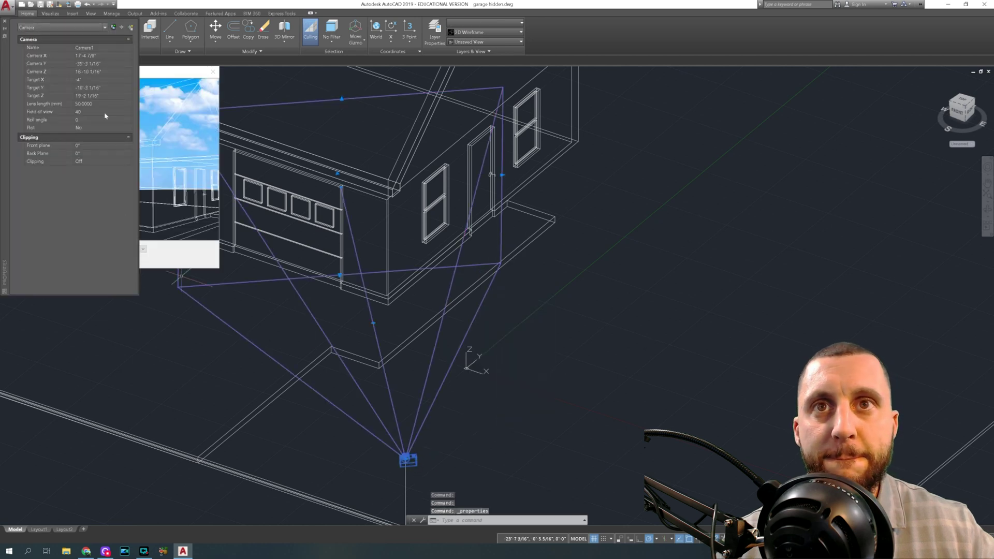
left_click(91, 103)
key("Tab")
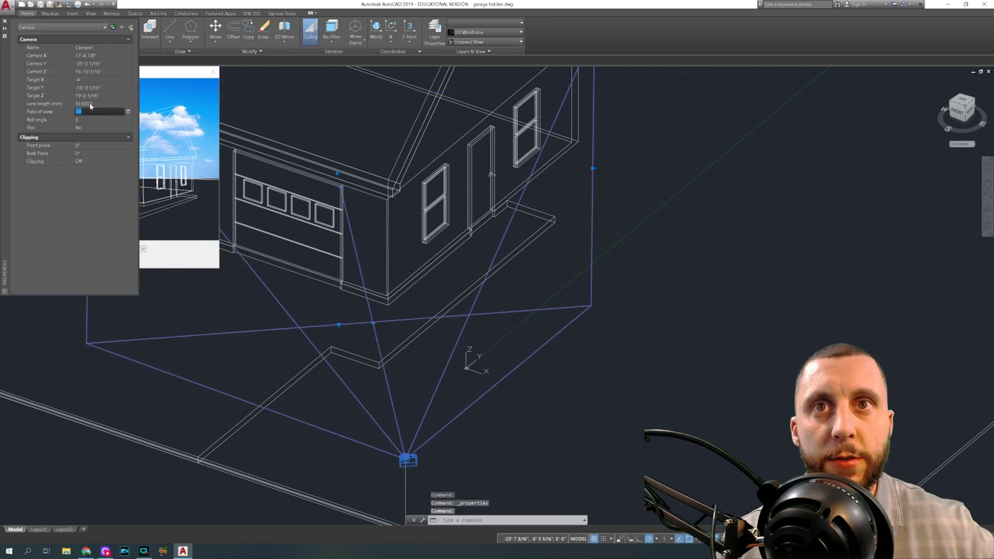
left_click(6, 23)
key("Escape")
key("Escape")
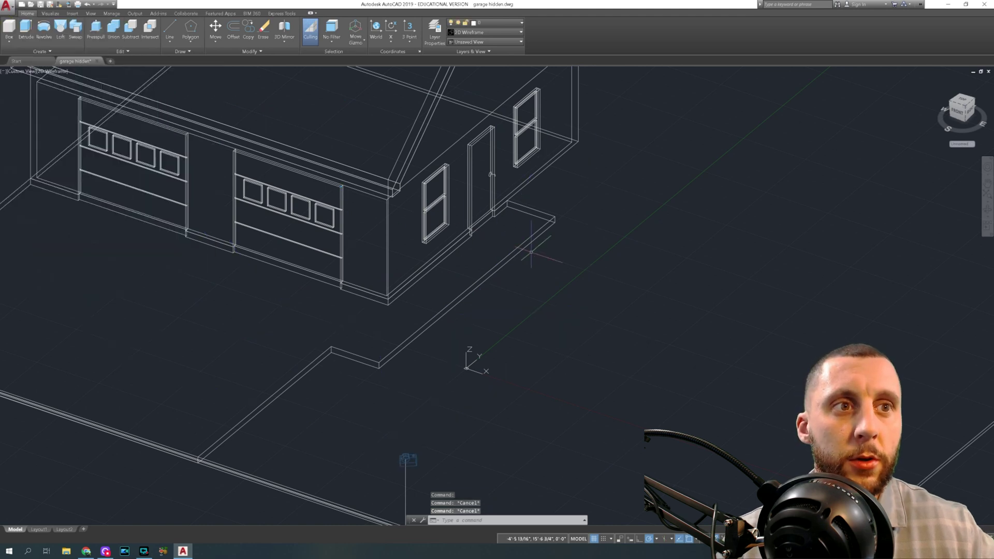
Step: Make Camera1 the current view and switch to the Realistic visual style
type("view")
key("Return")
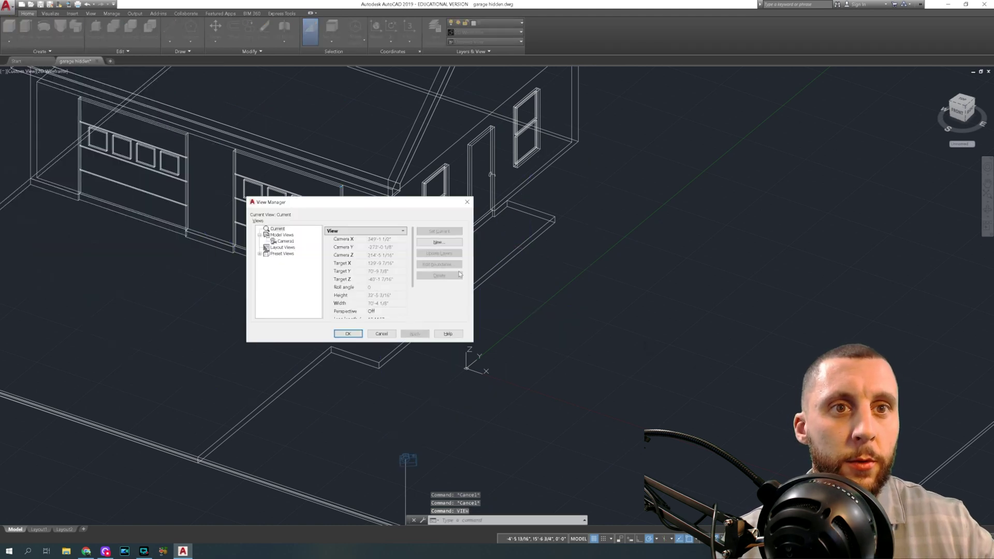
left_click(286, 241)
left_click(414, 334)
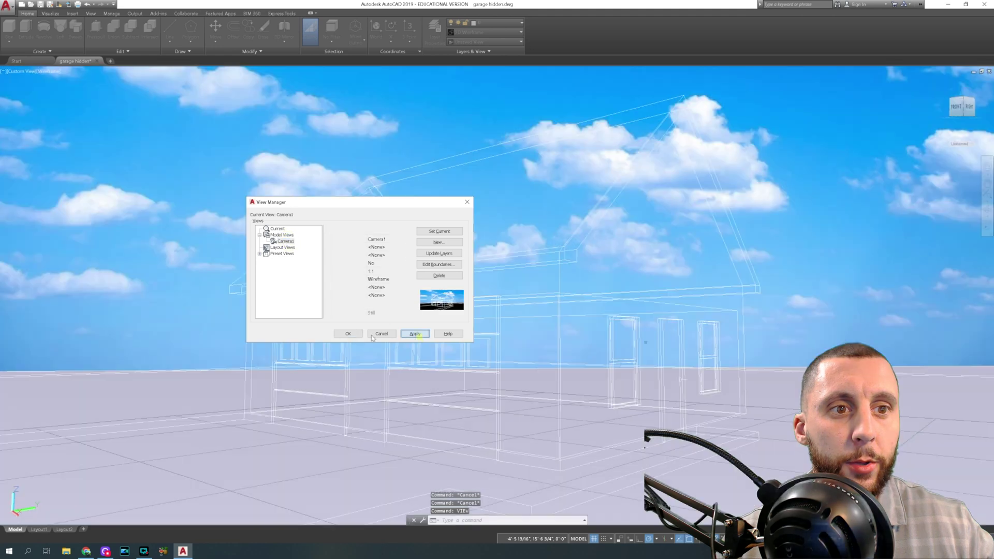
left_click(348, 333)
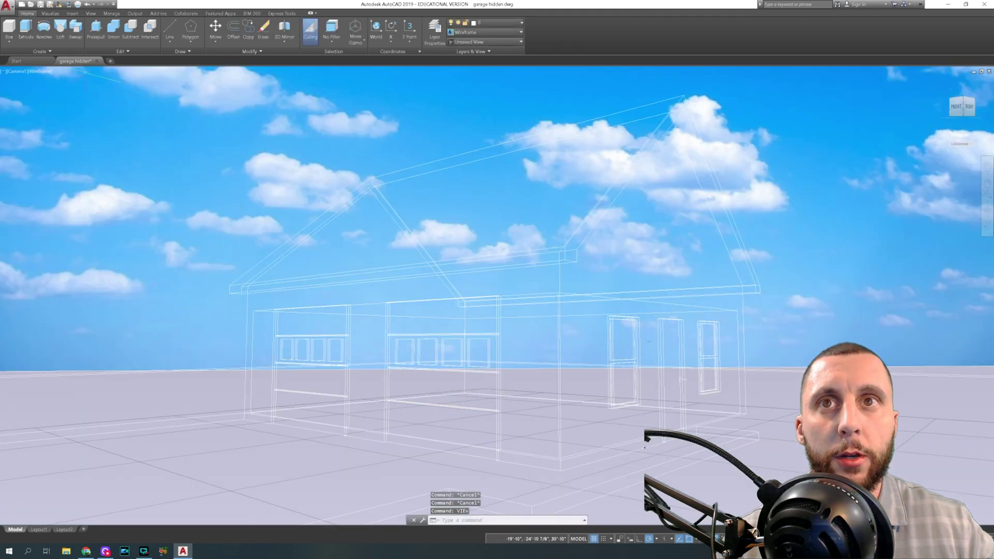
left_click(39, 72)
left_click(62, 109)
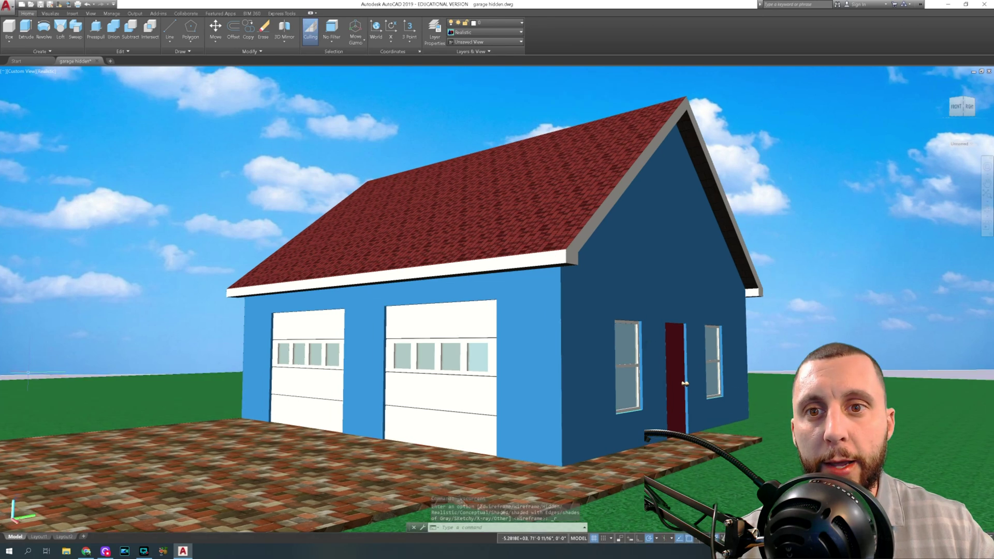
Step: Begin moving the sky image, then cancel and undo back to the wireframe overview
left_click(80, 347)
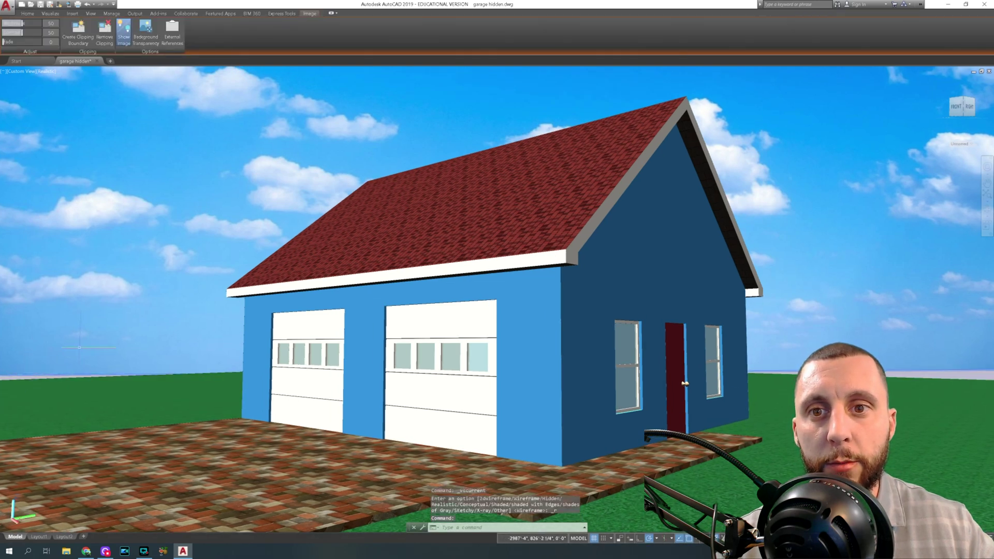
type("m")
key("Return")
left_click(157, 154)
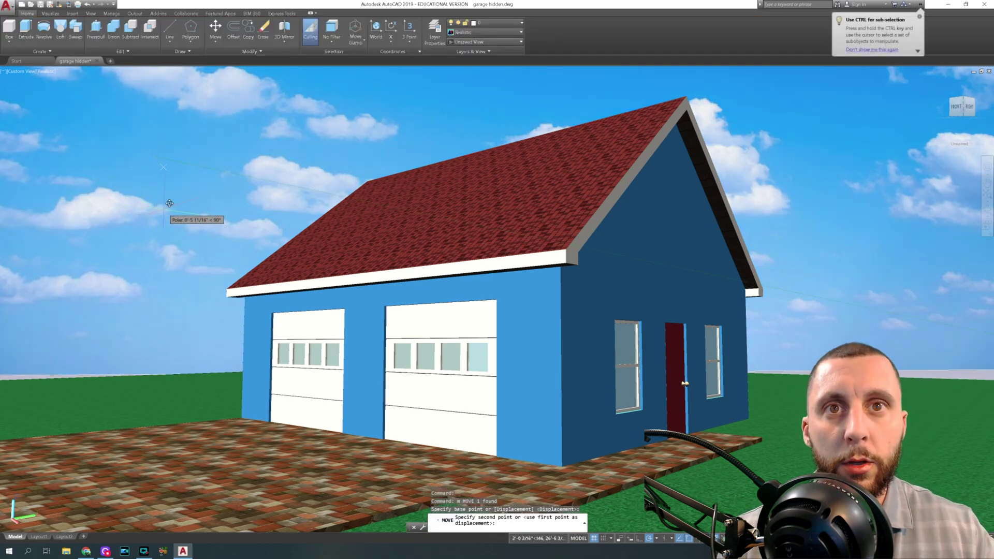
key("Escape")
key("ctrl+z")
key("ctrl+z")
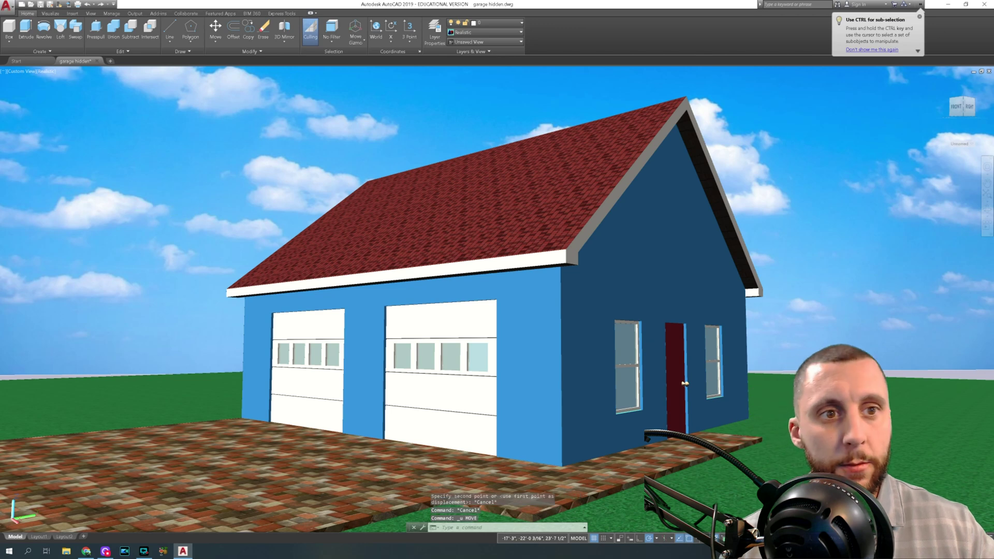
Step: Move the sky image up 20 feet
scroll(153, 212, "down", 10)
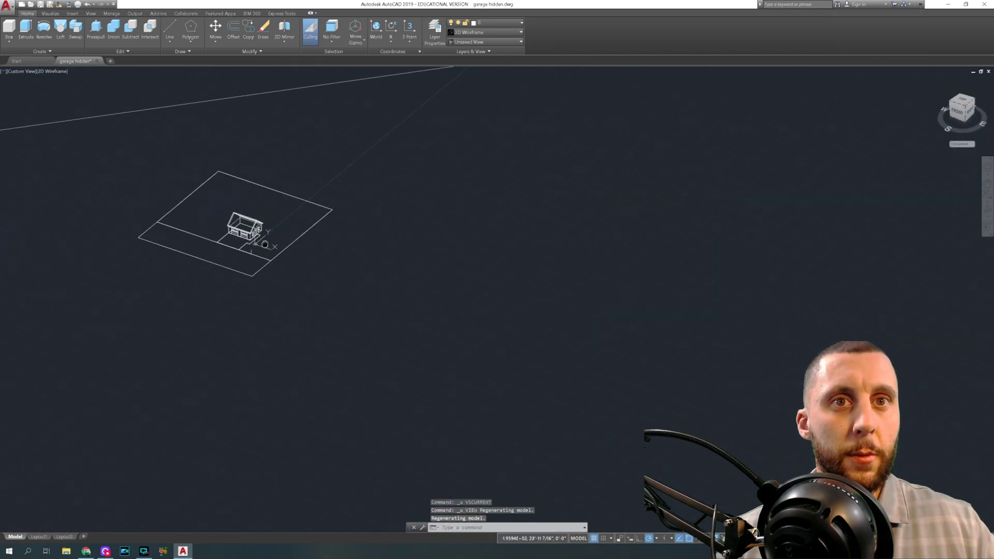
middle_click_drag(213, 75, 312, 241)
left_click(328, 216)
left_click(322, 206)
type("m")
key("Return")
left_click(381, 238)
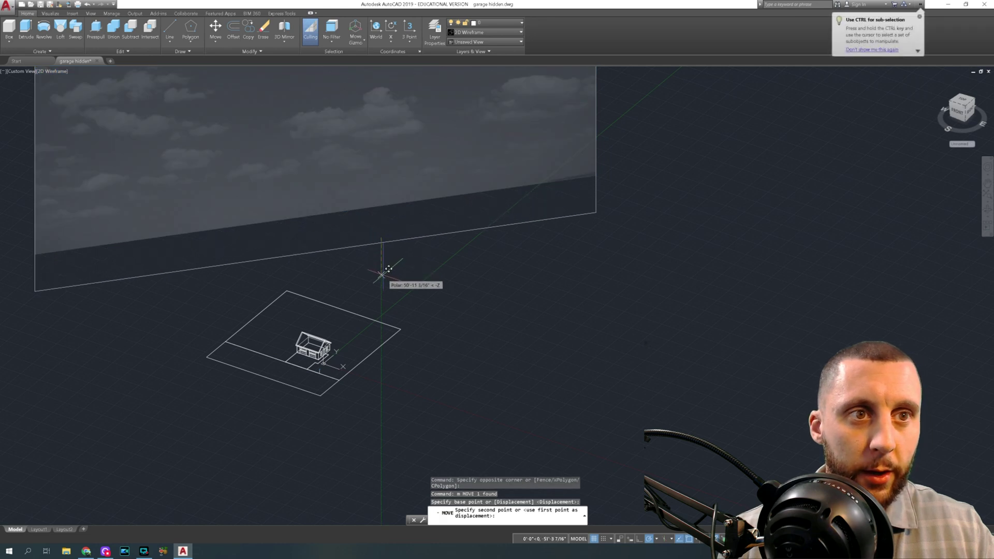
type("20'")
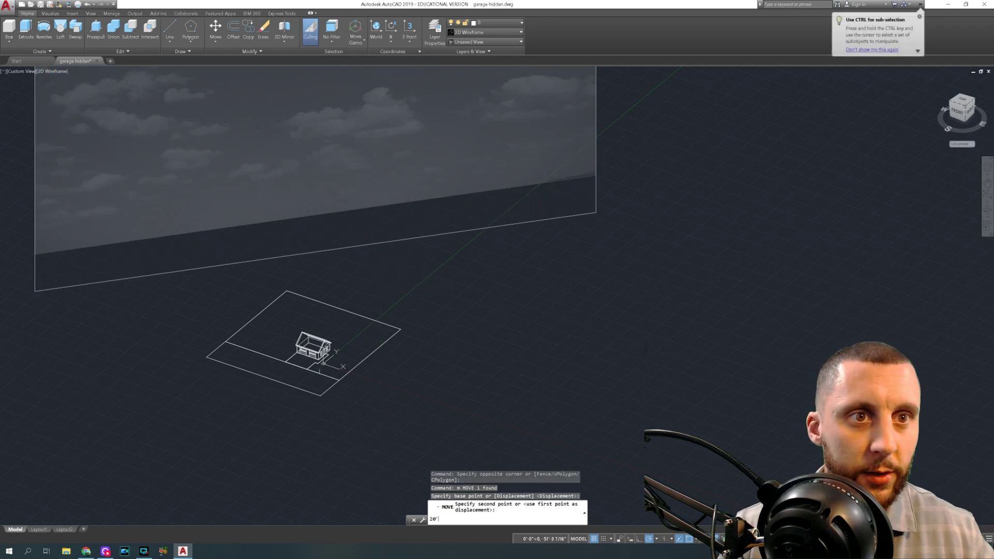
key("Return")
Step: Set Camera1 as the current view again and shade it Realistic
type("view")
key("Return")
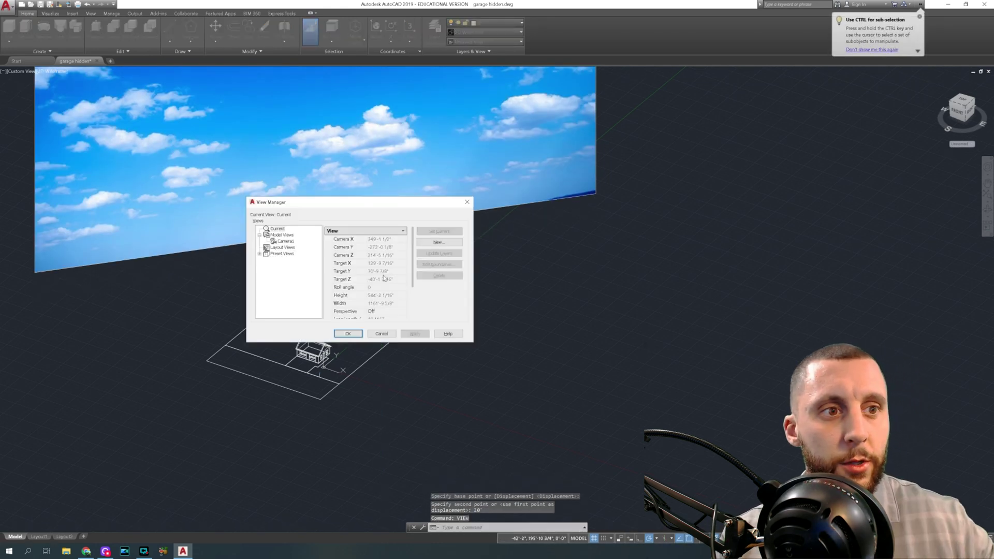
left_click(286, 241)
left_click(439, 231)
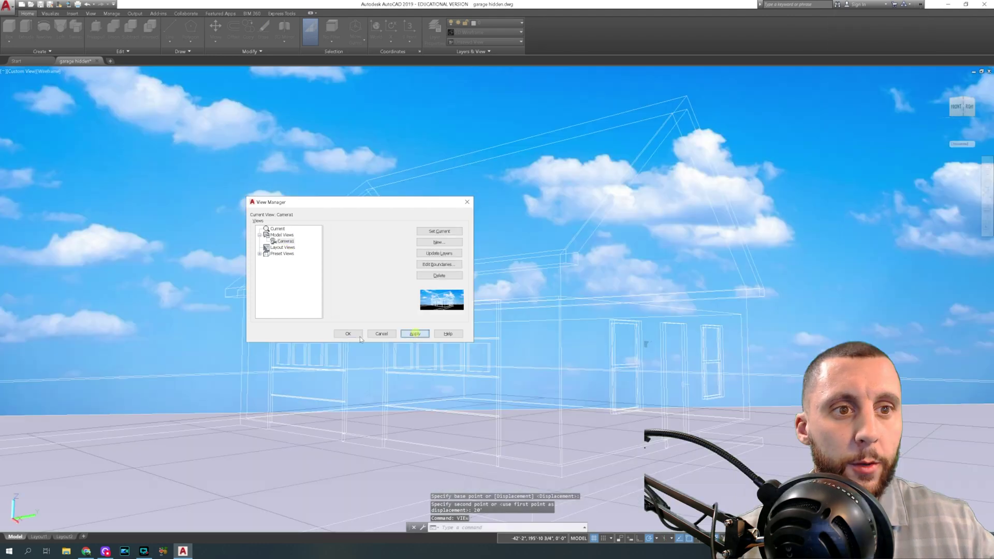
left_click(348, 333)
left_click(40, 71)
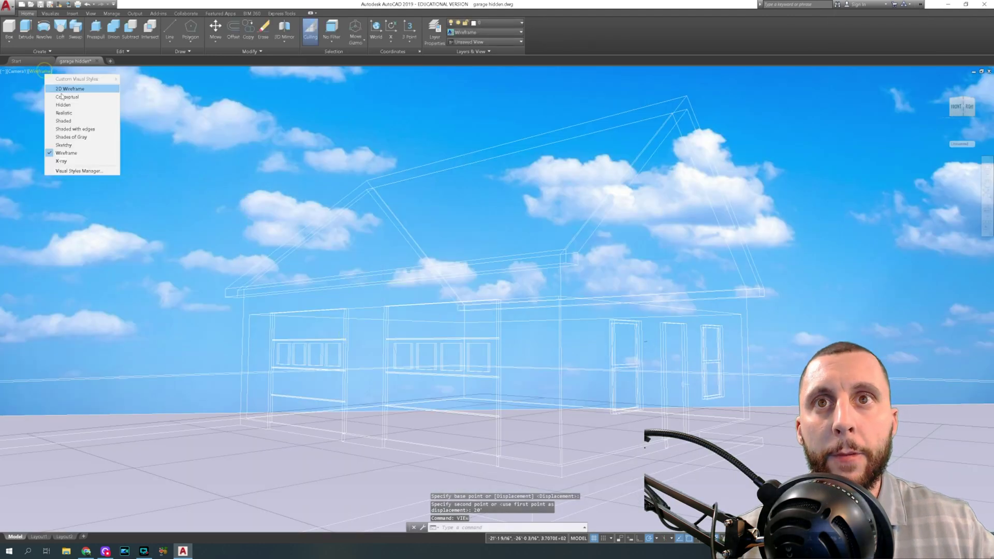
left_click(73, 115)
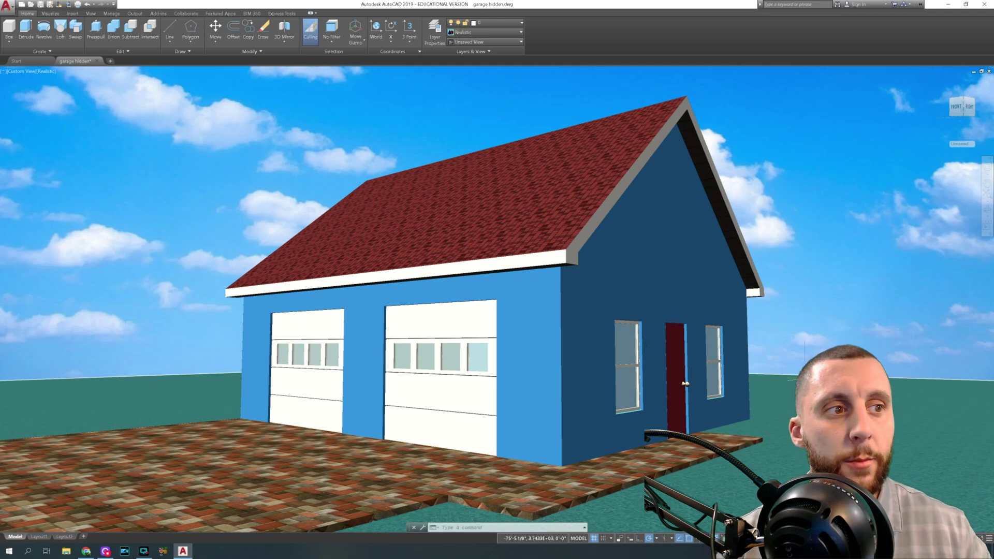
Step: Turn on Full Shadows and set the sun time to 10:26 AM
left_click(51, 15)
left_click(334, 40)
left_click(348, 82)
left_click(320, 51)
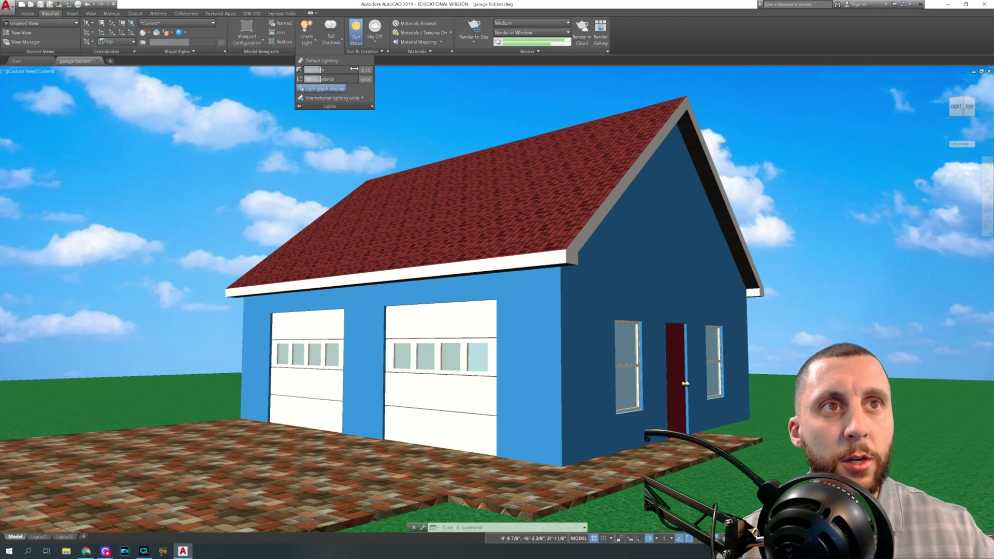
left_click(368, 52)
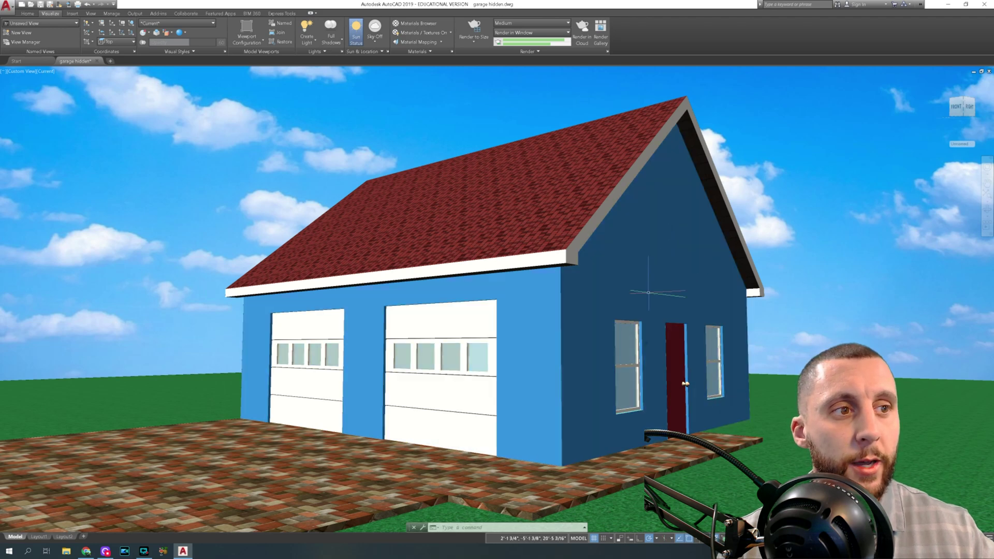
left_click(382, 51)
left_click_drag(373, 79, 371, 79)
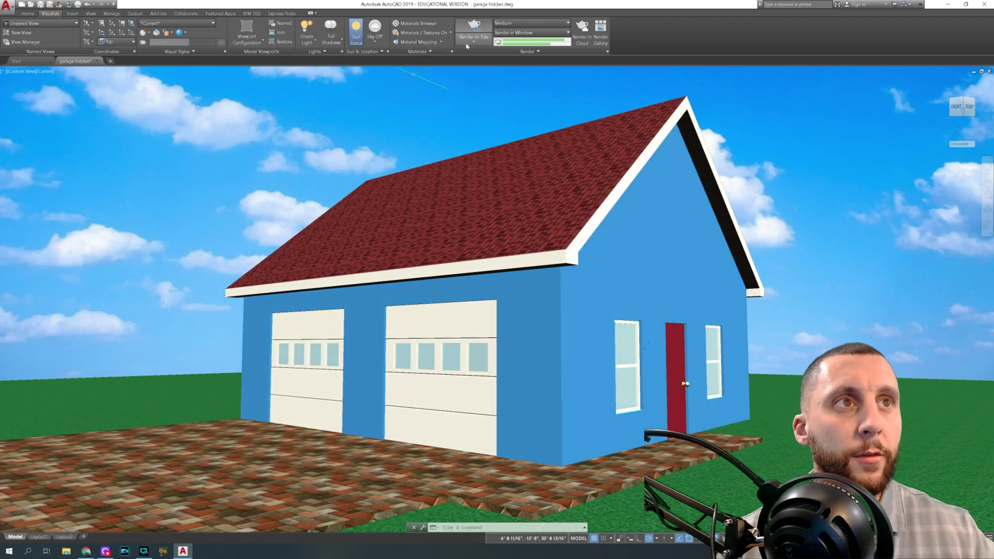
Step: Set the render preset to High and render the camera view at a chosen size
left_click(502, 25)
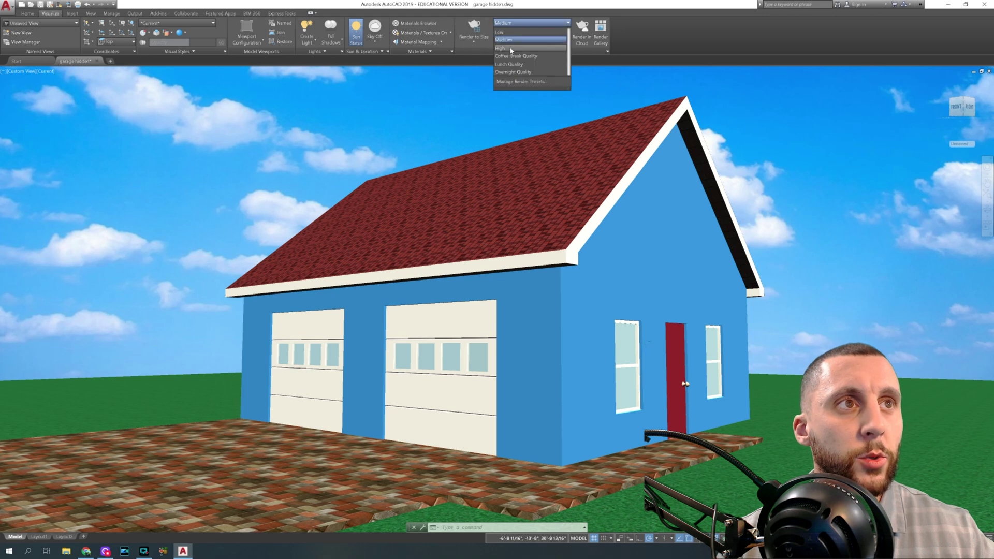
left_click(512, 48)
left_click(476, 37)
left_click(489, 109)
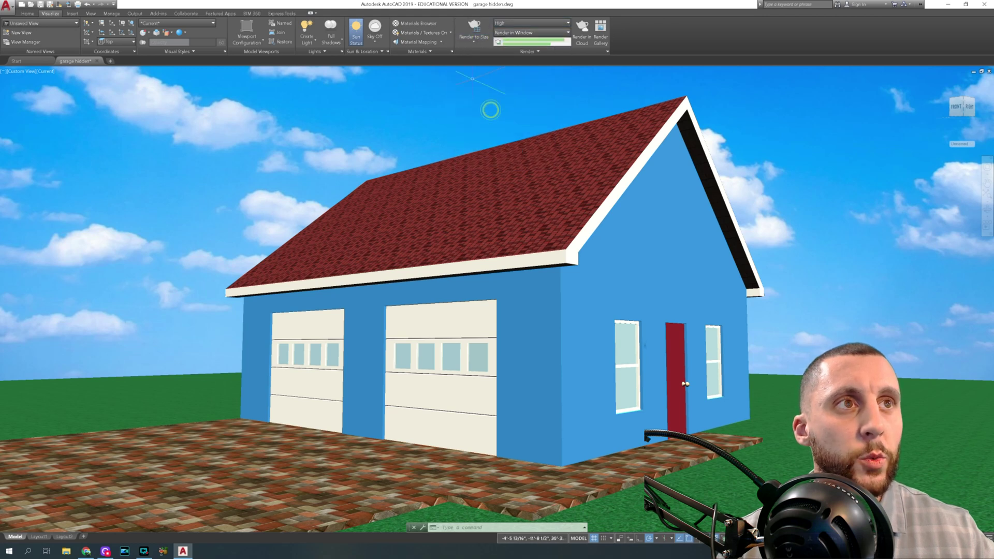